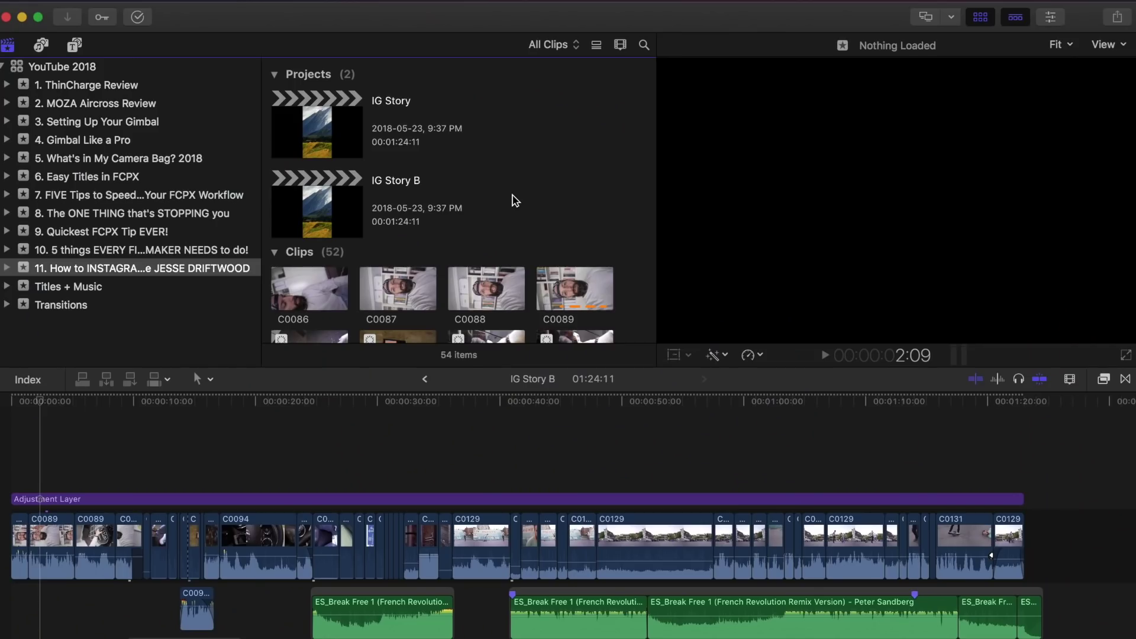
Step: Create a new project named IG Story with a custom 1080 x 1920 vertical video format at 23.98p
key(cmd+n)
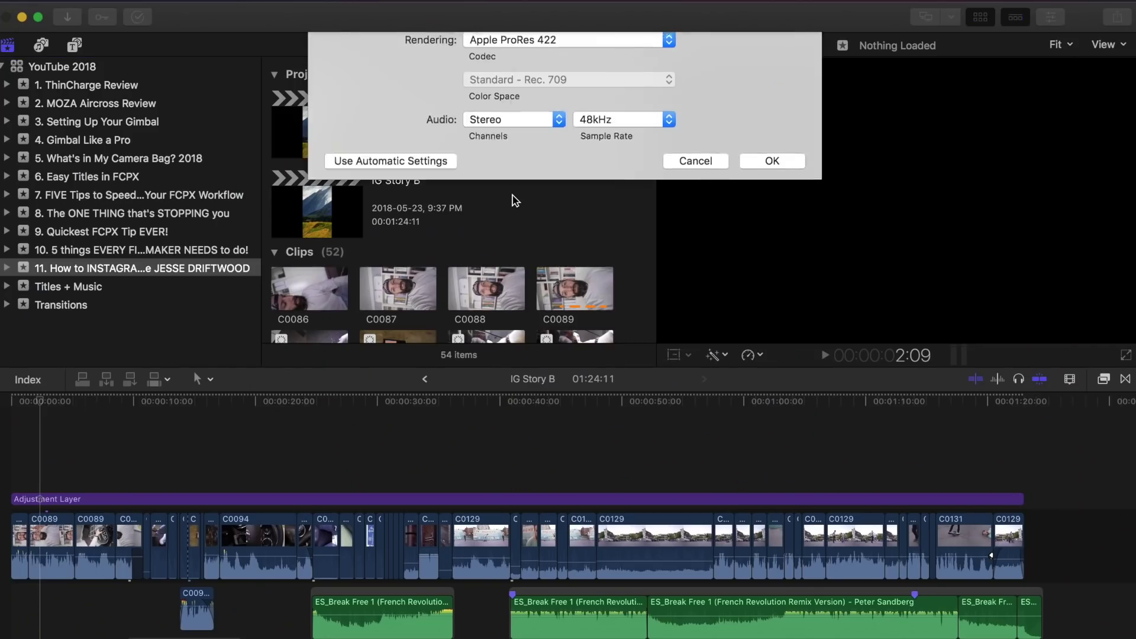
click(508, 133)
click(499, 273)
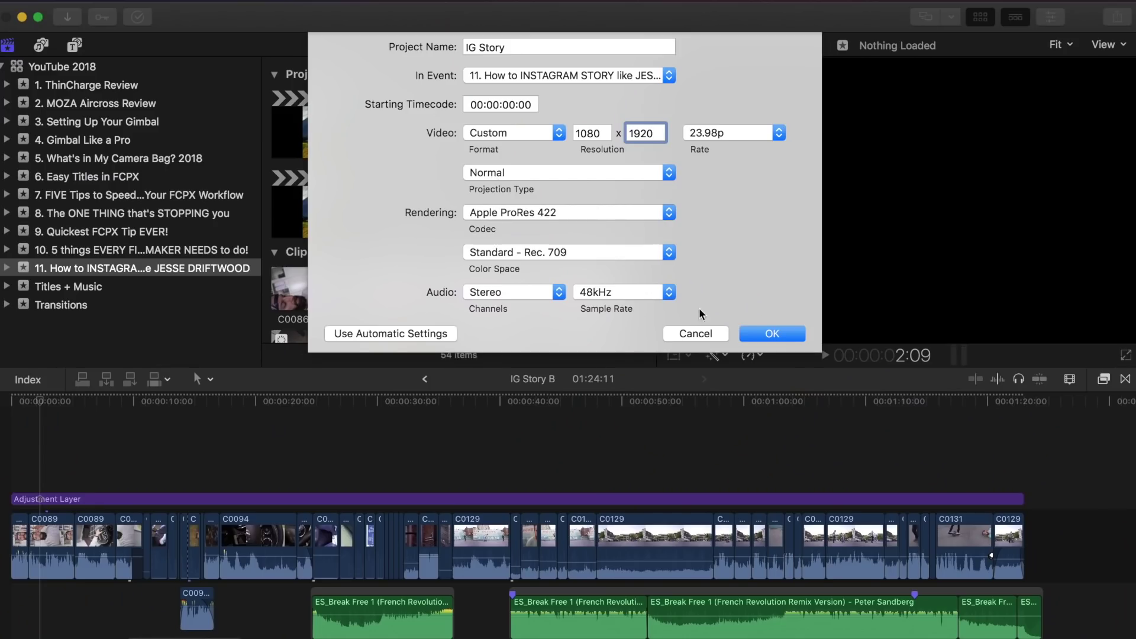
click(782, 333)
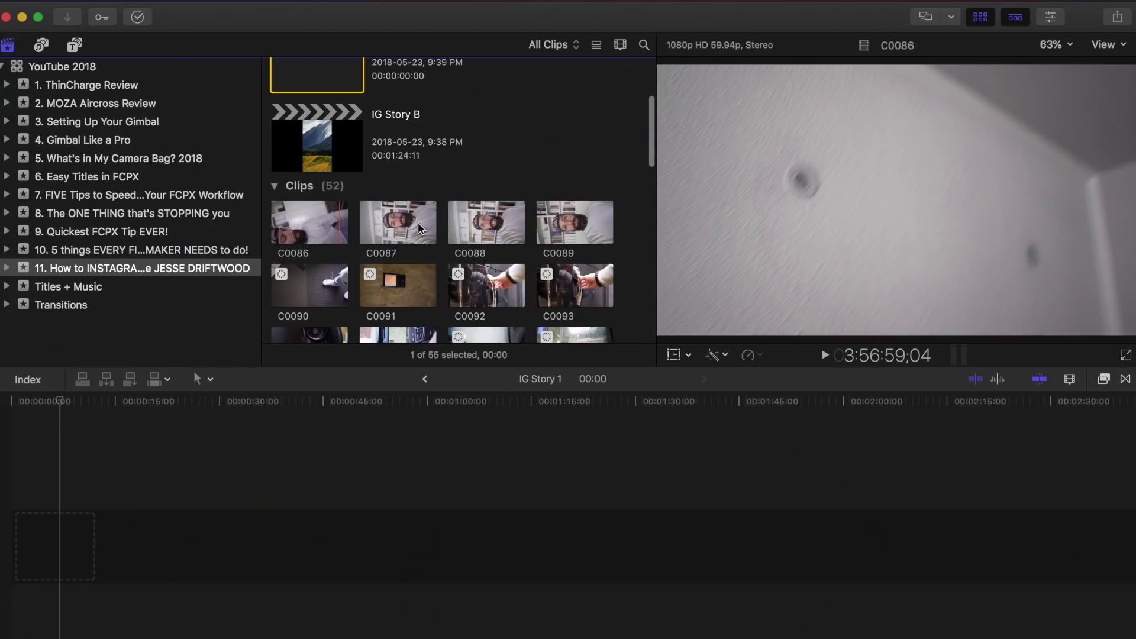
Step: Append clip C0089 to the timeline and set its rotation to -90°
click(586, 230)
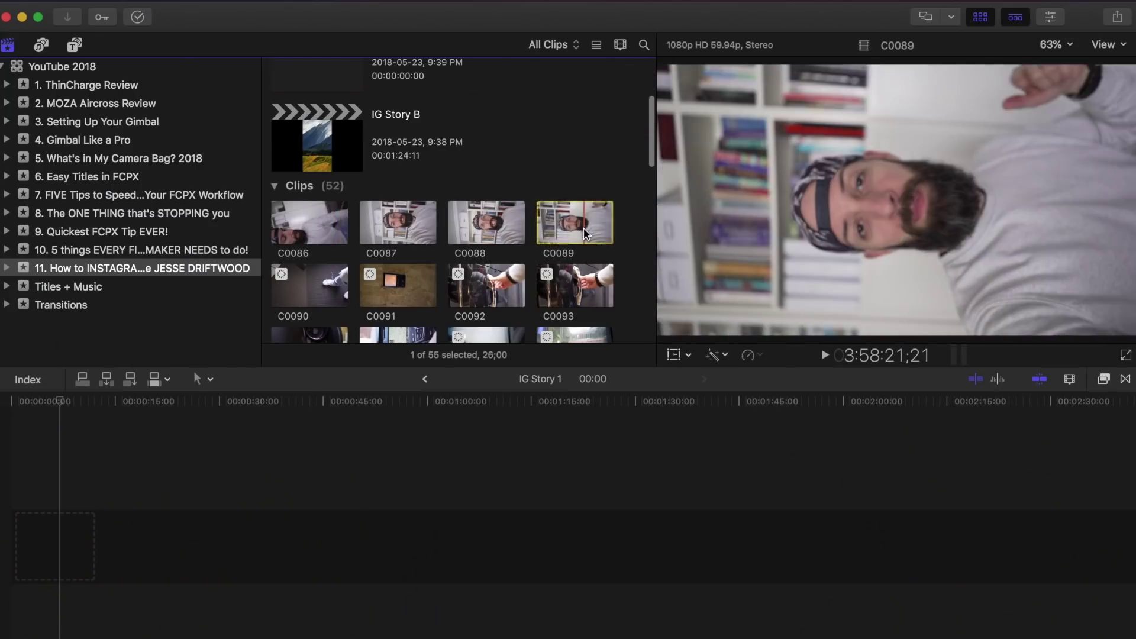
key(e)
click(83, 461)
key(super+4)
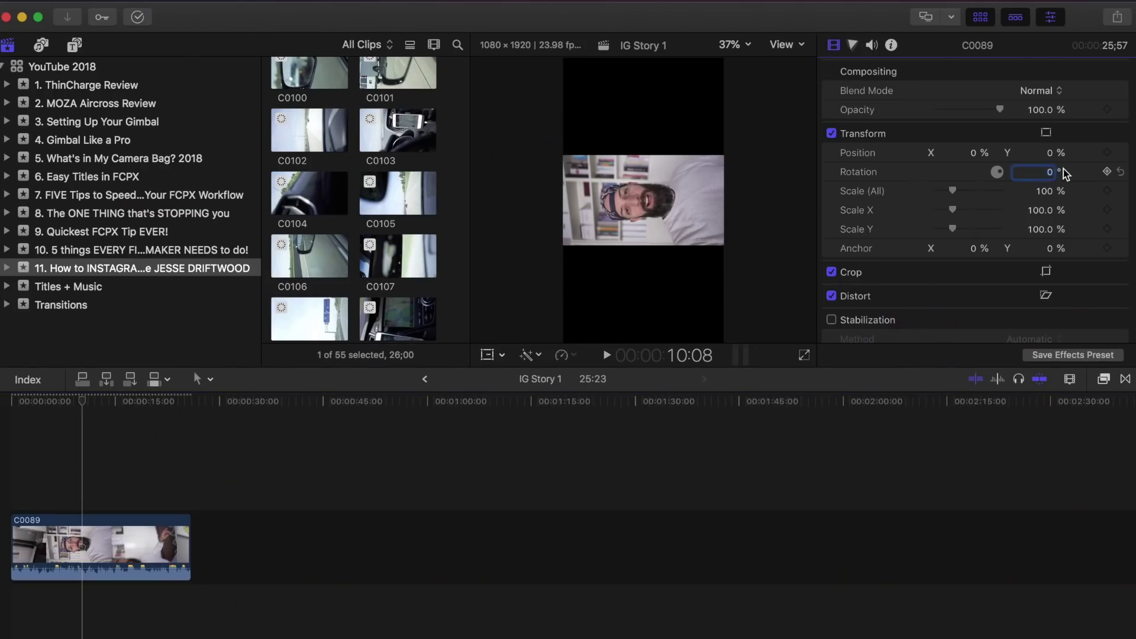
key(Return)
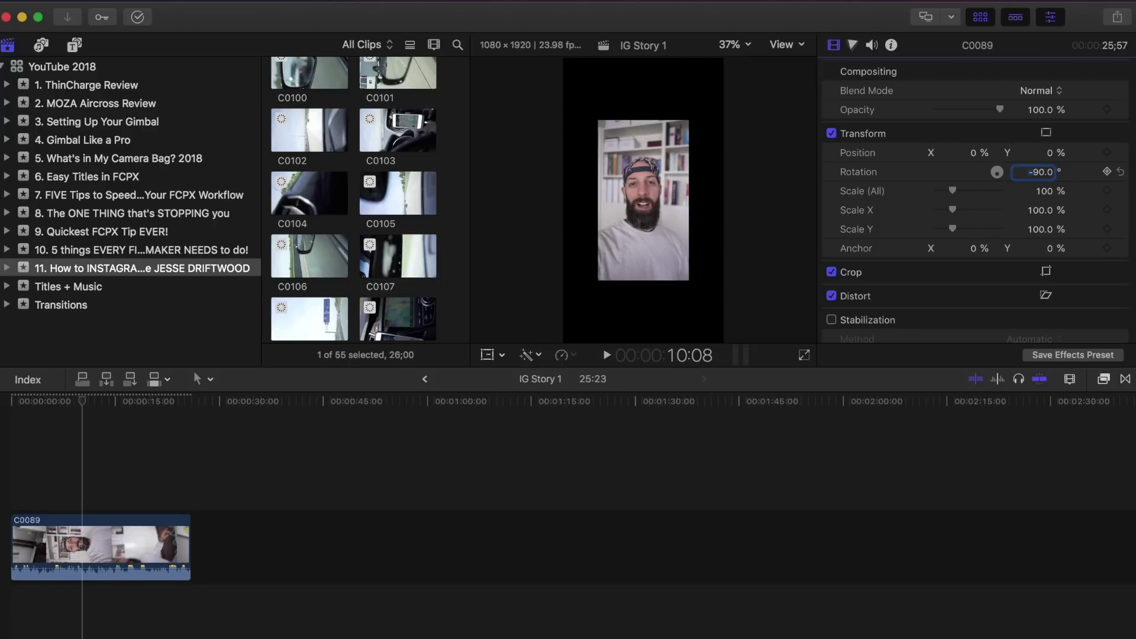
Step: Append clip C0094 after the first clip and set its rotation to 90°
scroll(312, 230, up, 5)
click(310, 222)
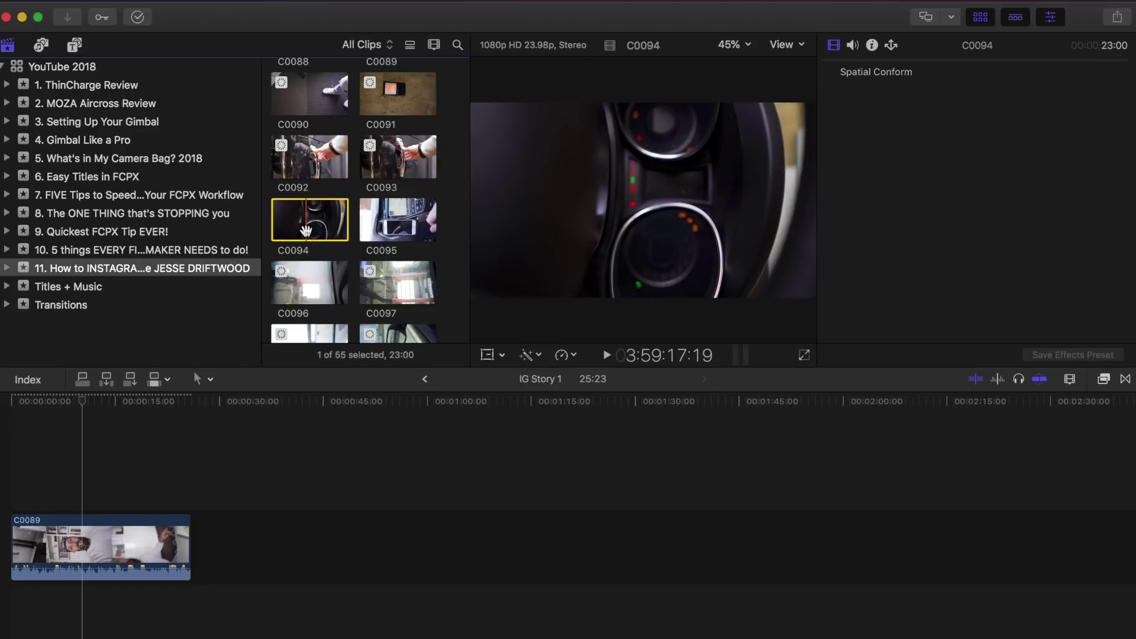
key(e)
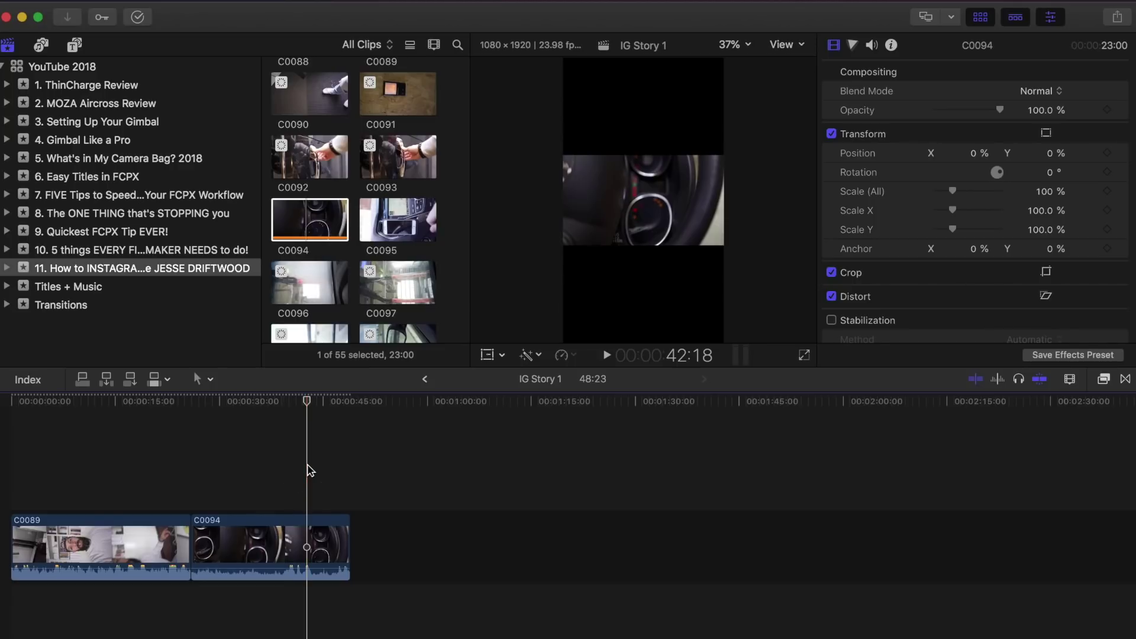
click(1047, 173)
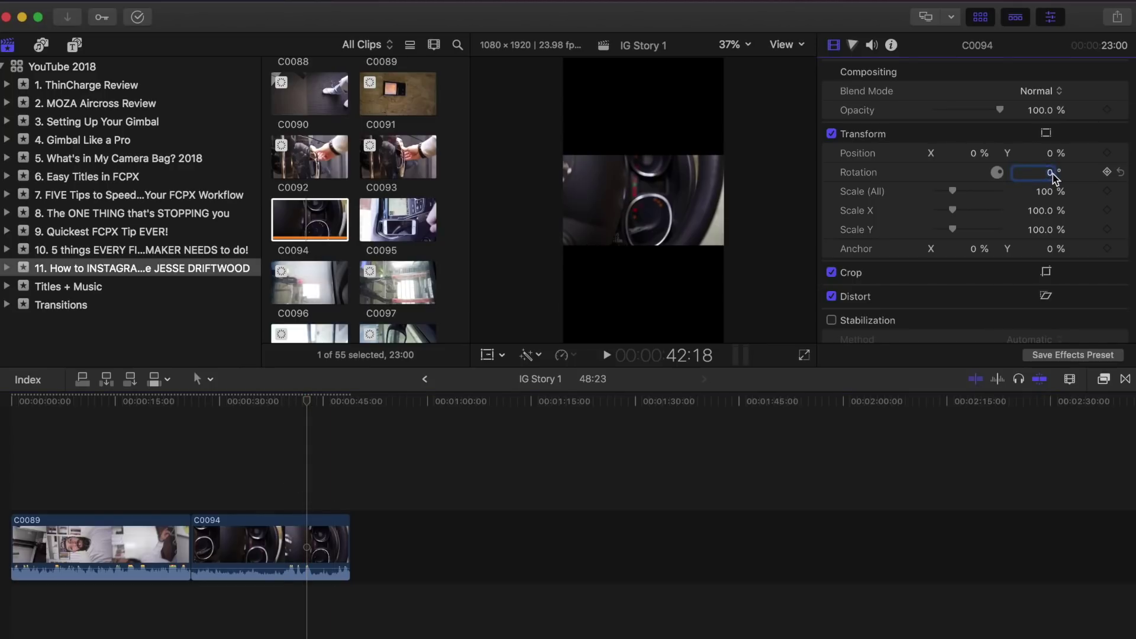
key(Return)
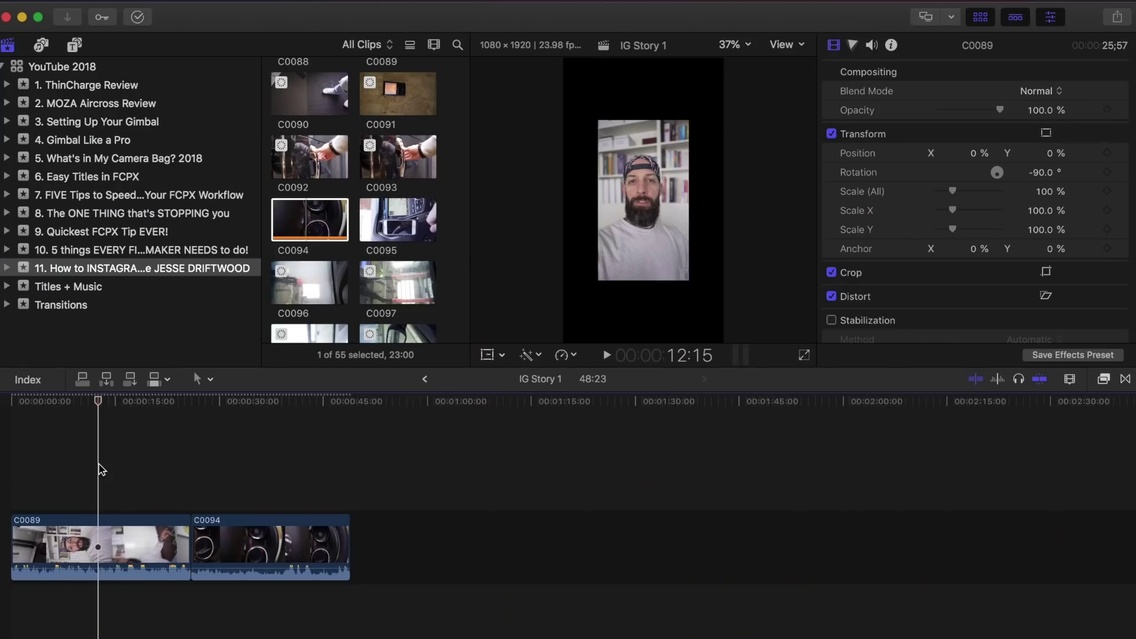
Step: Set the overall scale of both timeline clips, C0089 and C0094, to 180% to fill the vertical frame
click(1044, 192)
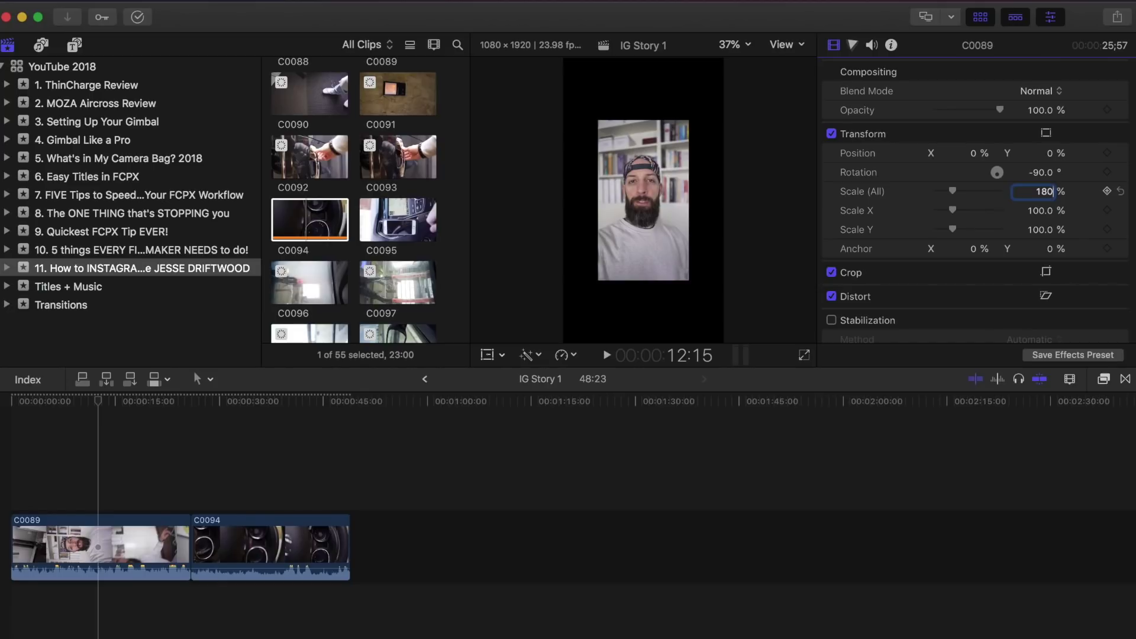
key(Return)
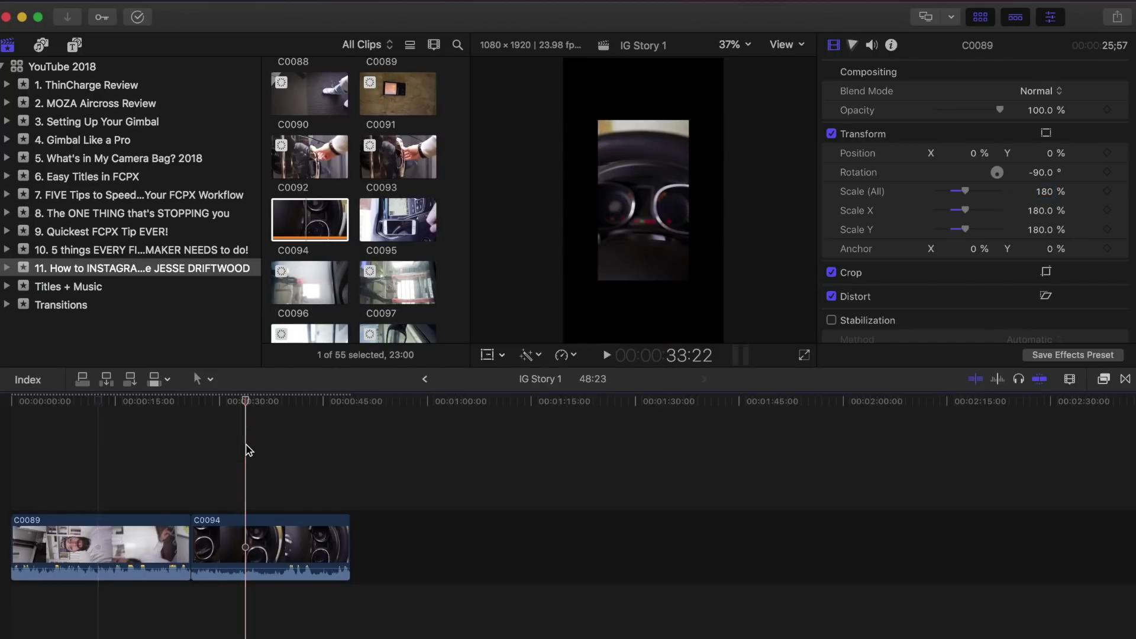
click(1042, 196)
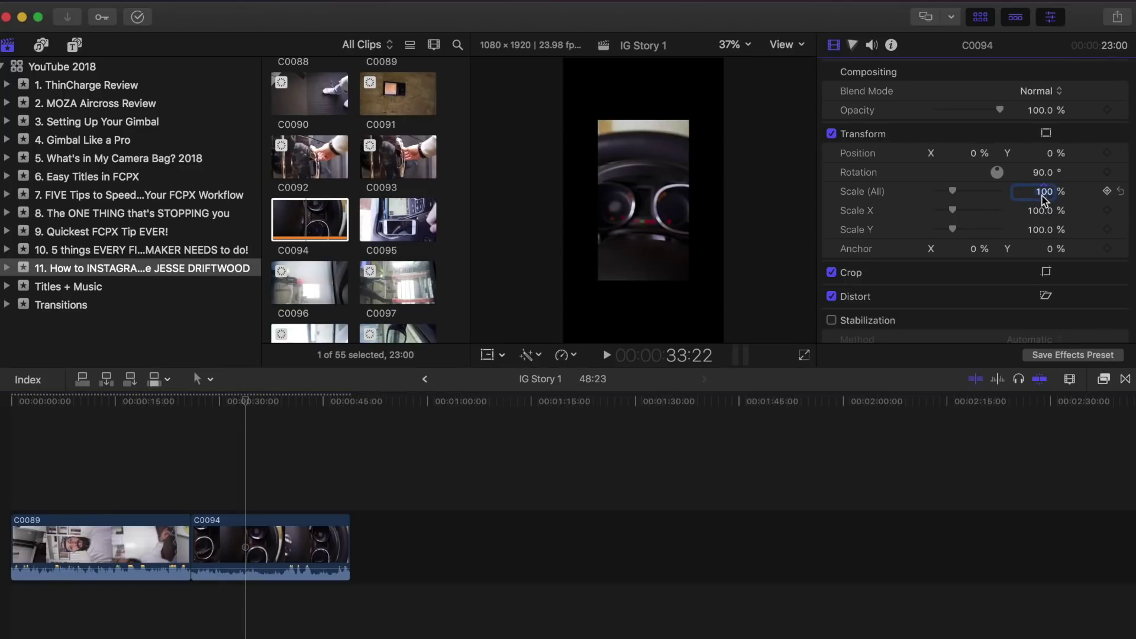
text(180)
key(Return)
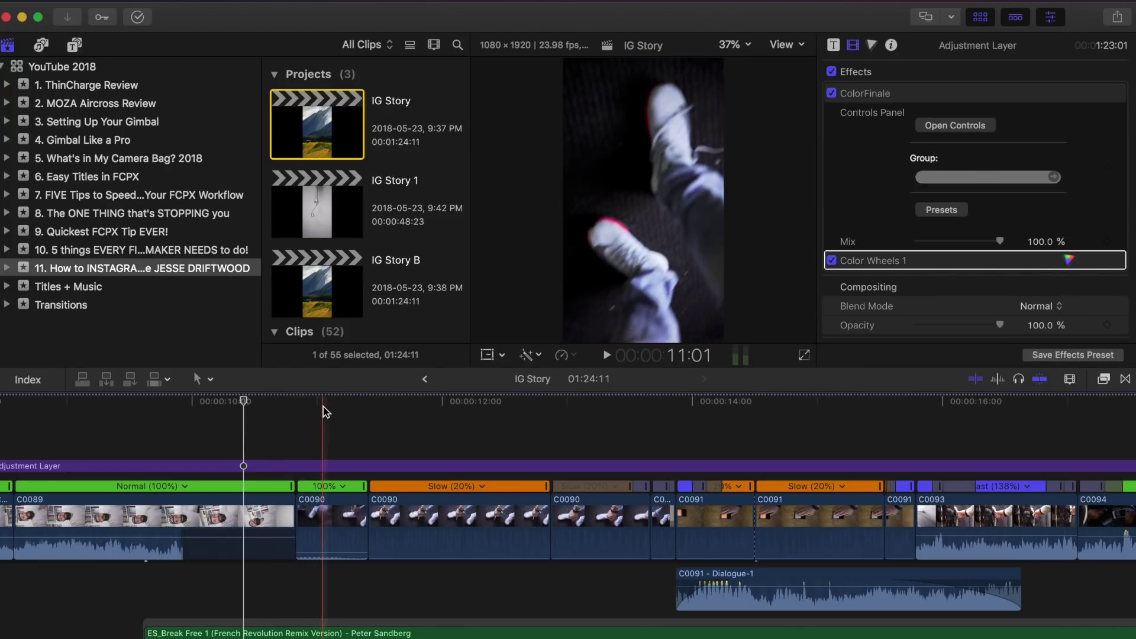
Step: Play the transition from clip C0089 into C0090 in the finished IG Story timeline
key(space)
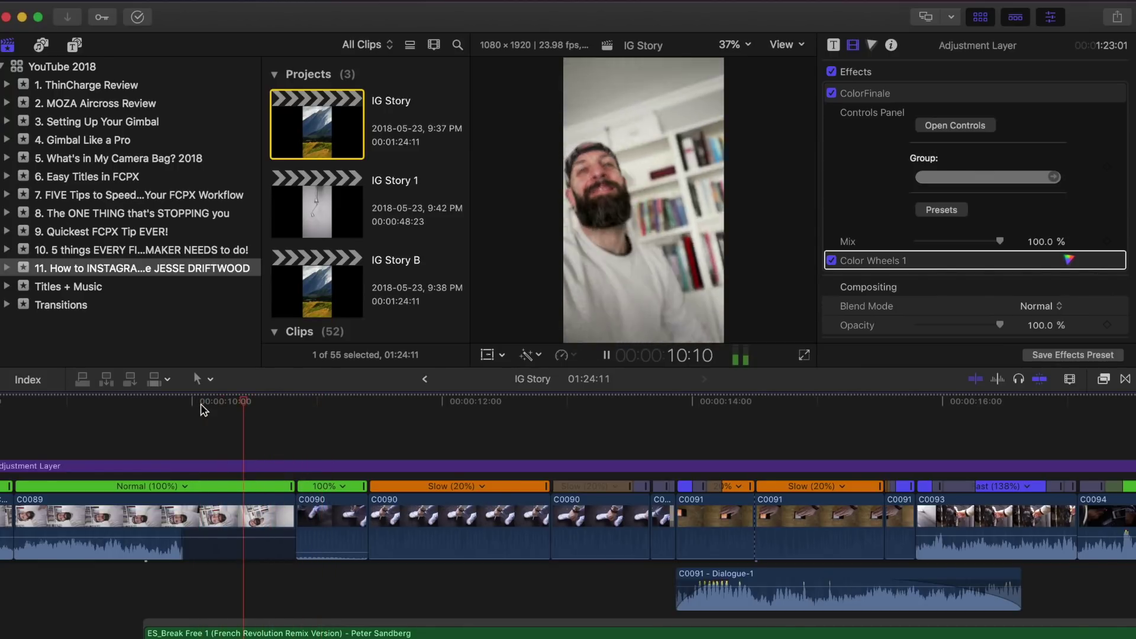
click(256, 407)
key(space)
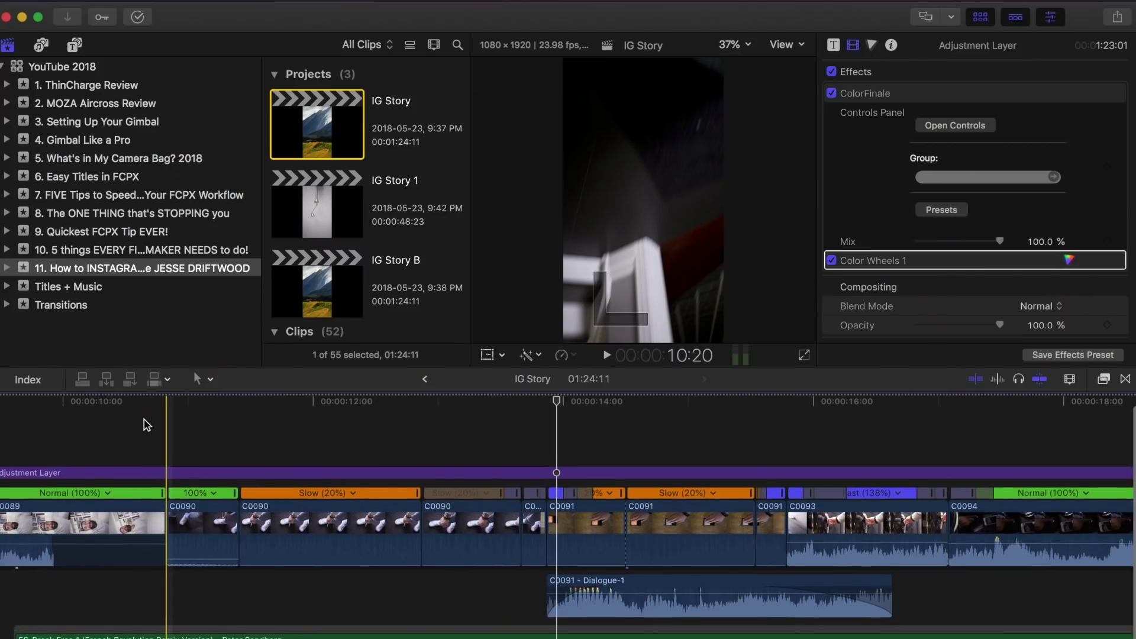
click(118, 416)
key(space)
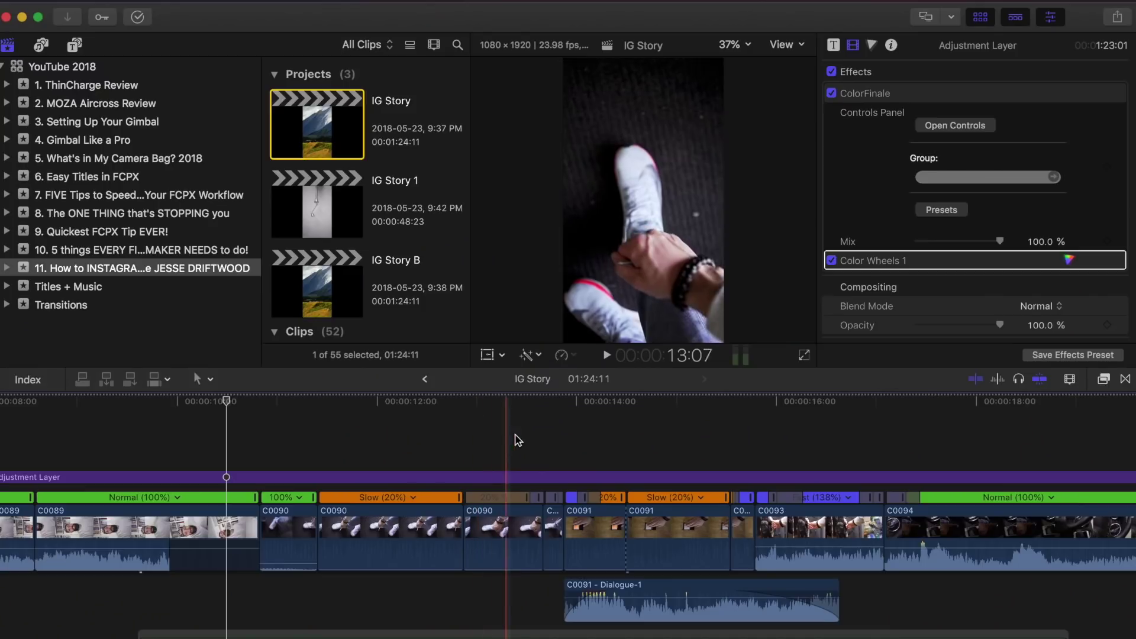
Step: Examine and play the speed-ramped cut from clip C0090 into C0091 just before the 14-second mark
key(super+equal)
key(super+equal)
key(super+equal)
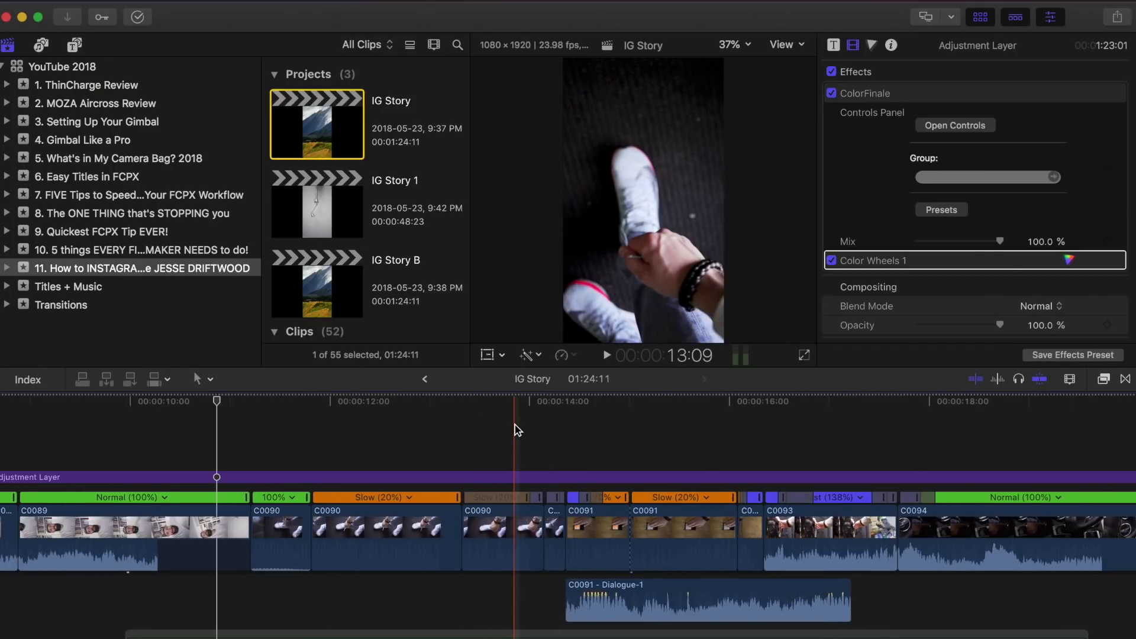
key(super+equal)
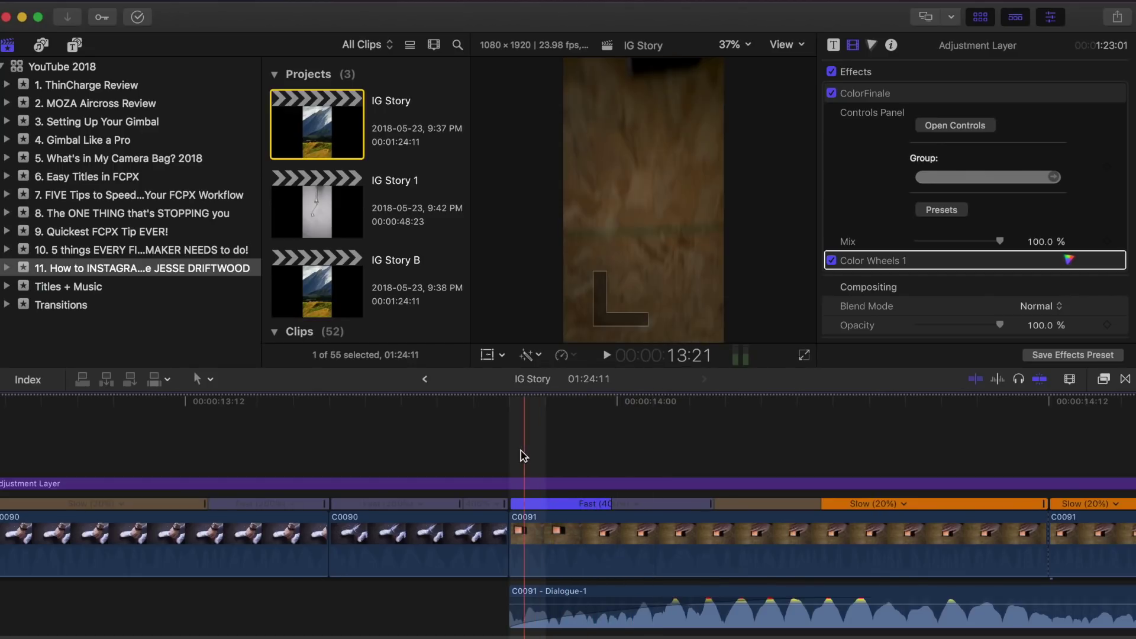
key(space)
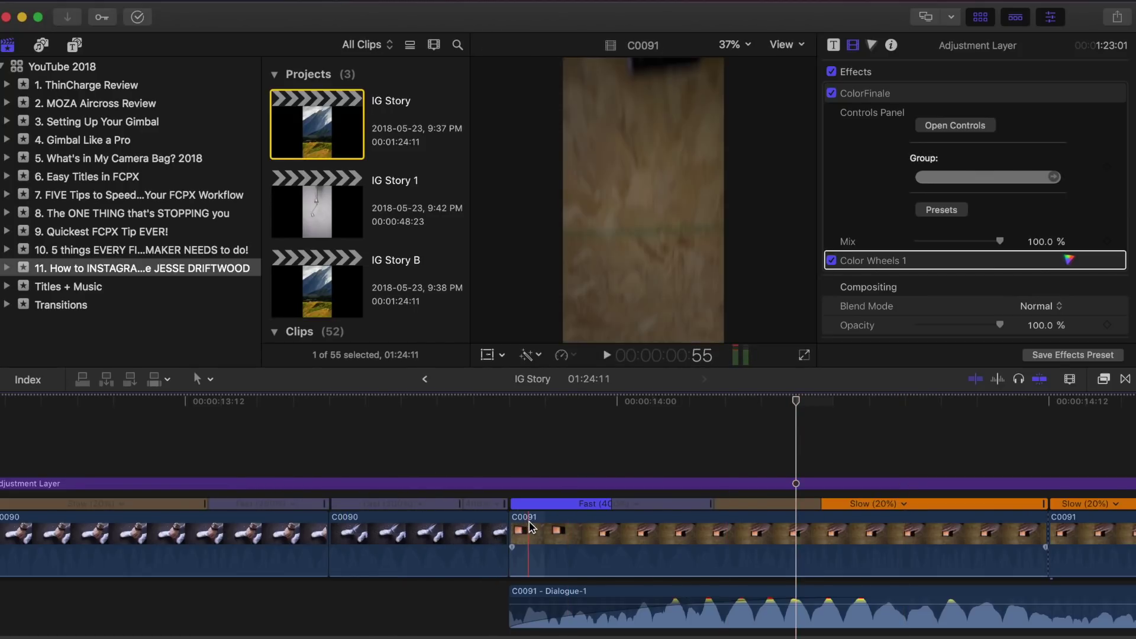
click(415, 433)
key(space)
click(400, 432)
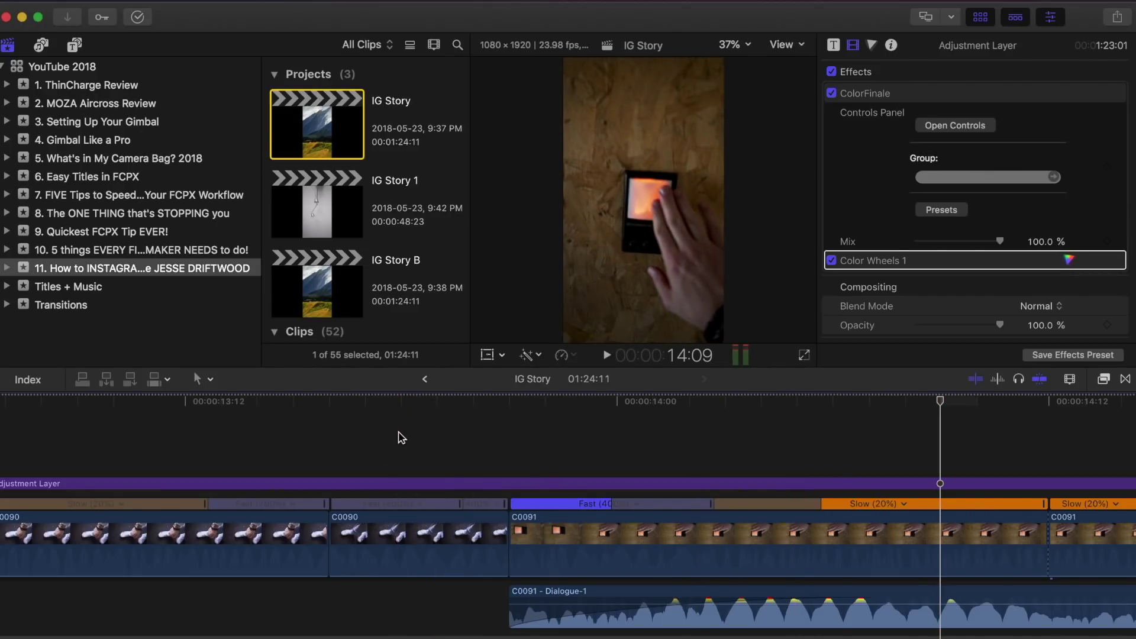
key(super+minus)
key(super+minus)
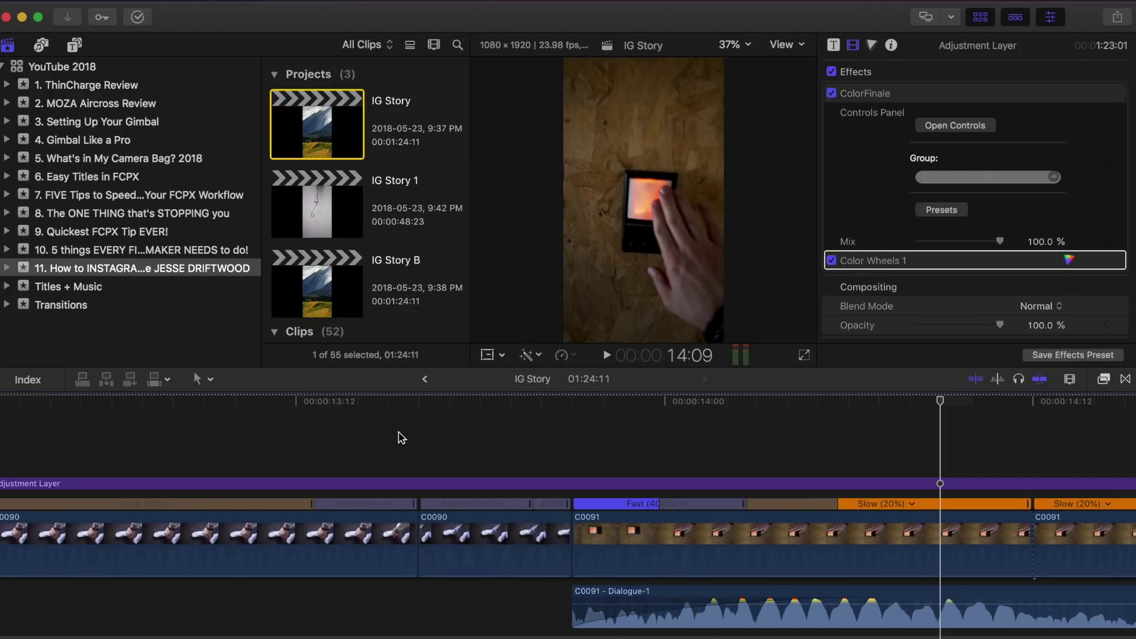
key(super+minus)
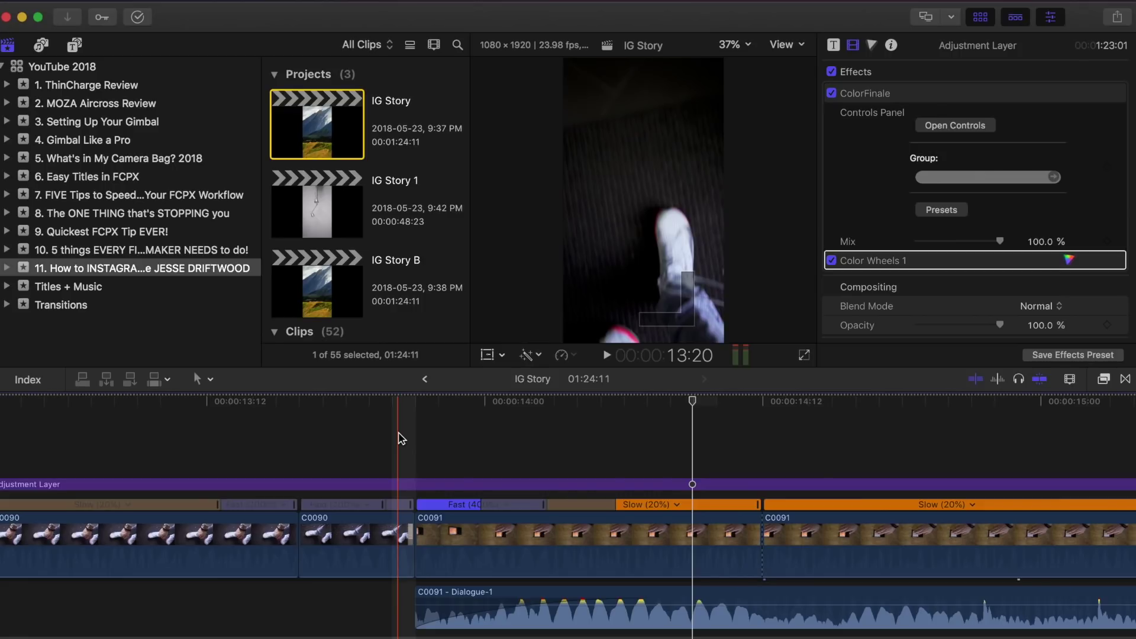
key(super+minus)
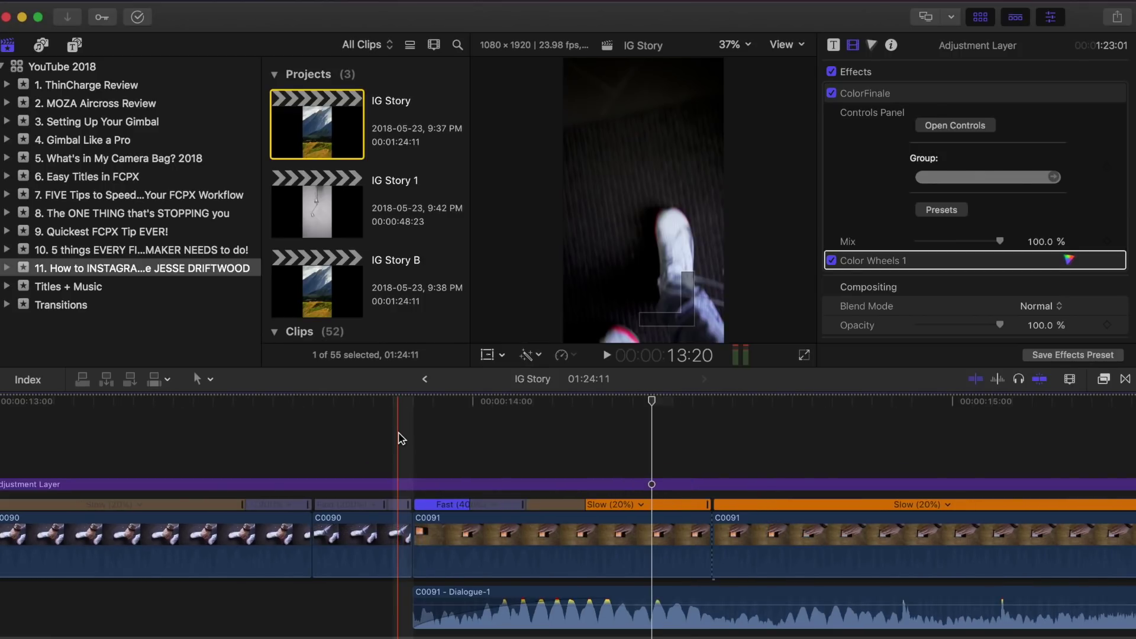
key(space)
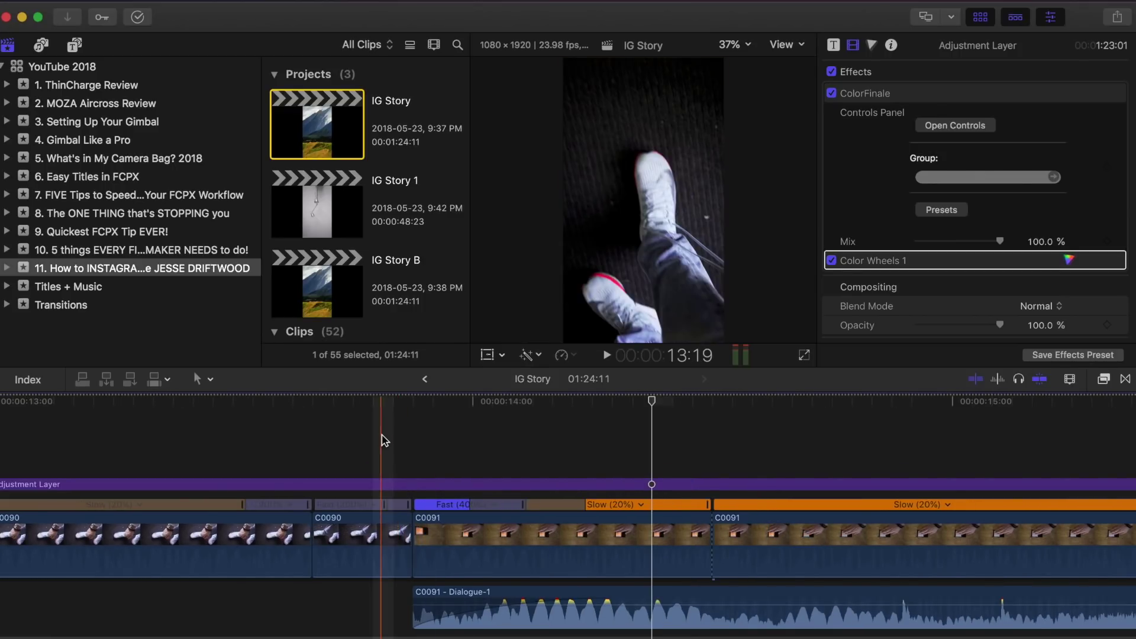
key(space)
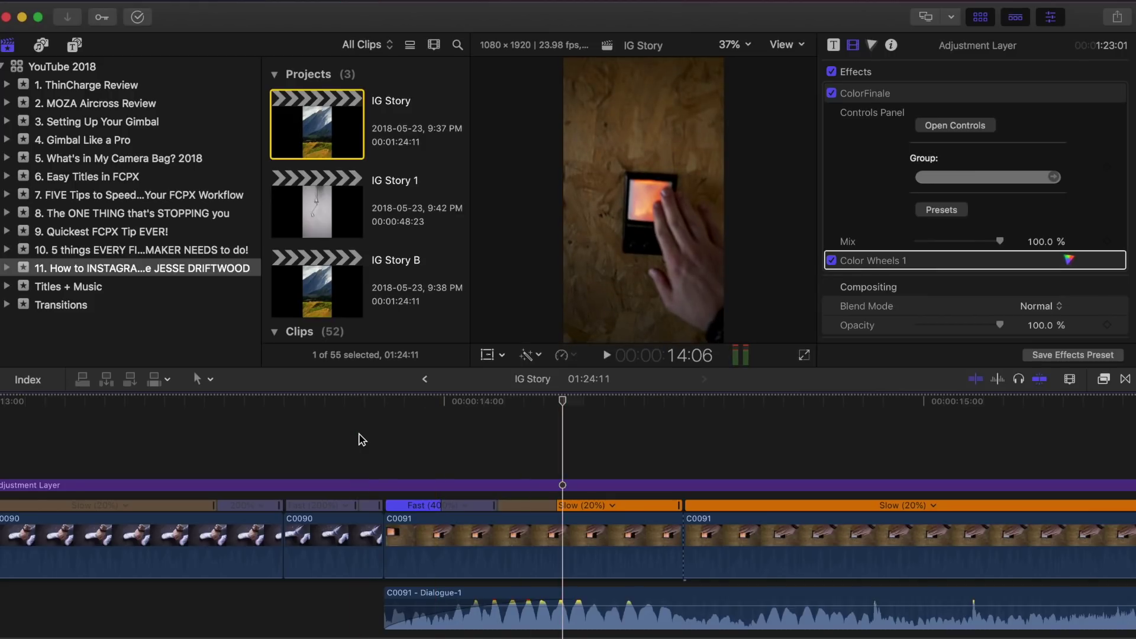
Step: Play the slow and fast sections of clip C0091 and its speed-ramped transition into C0093
scroll(379, 438, right, 5)
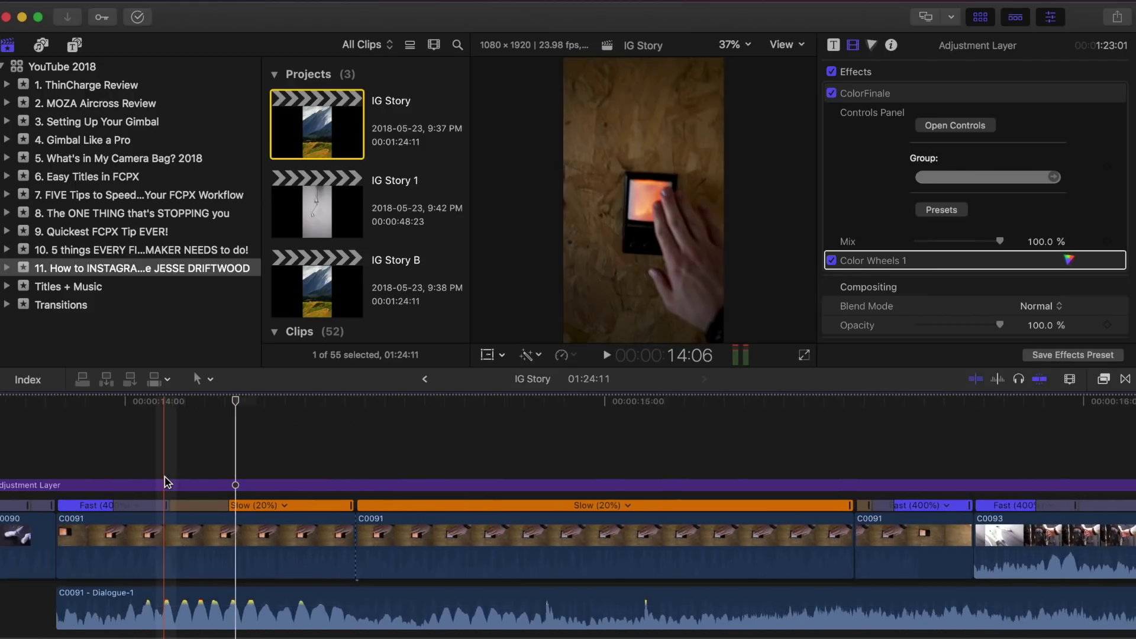
key(super+minus)
key(space)
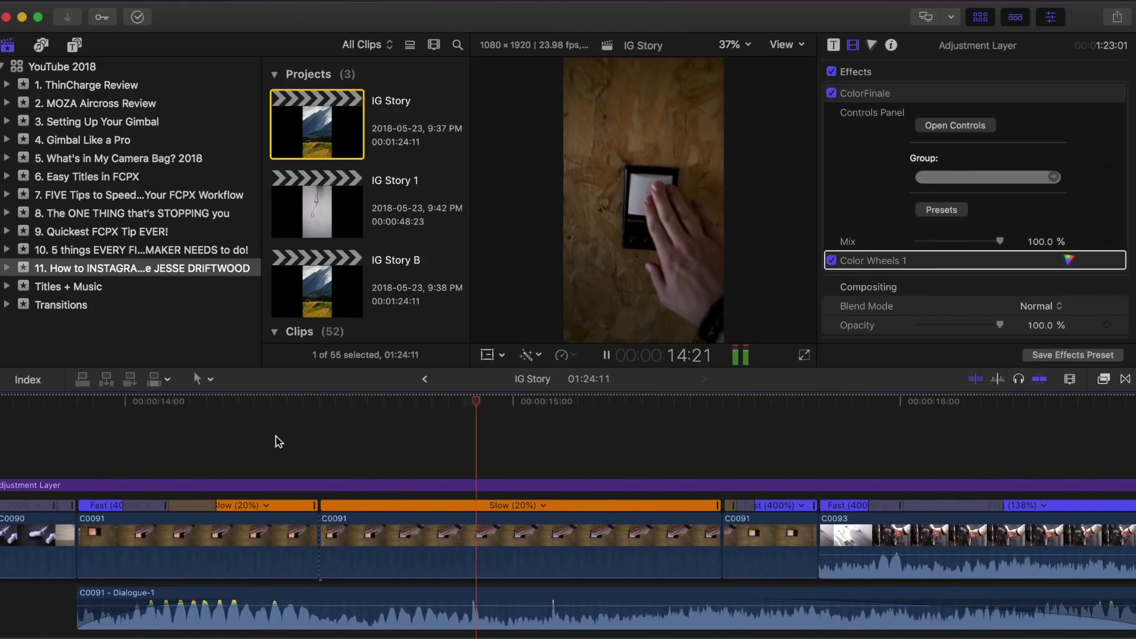
key(space)
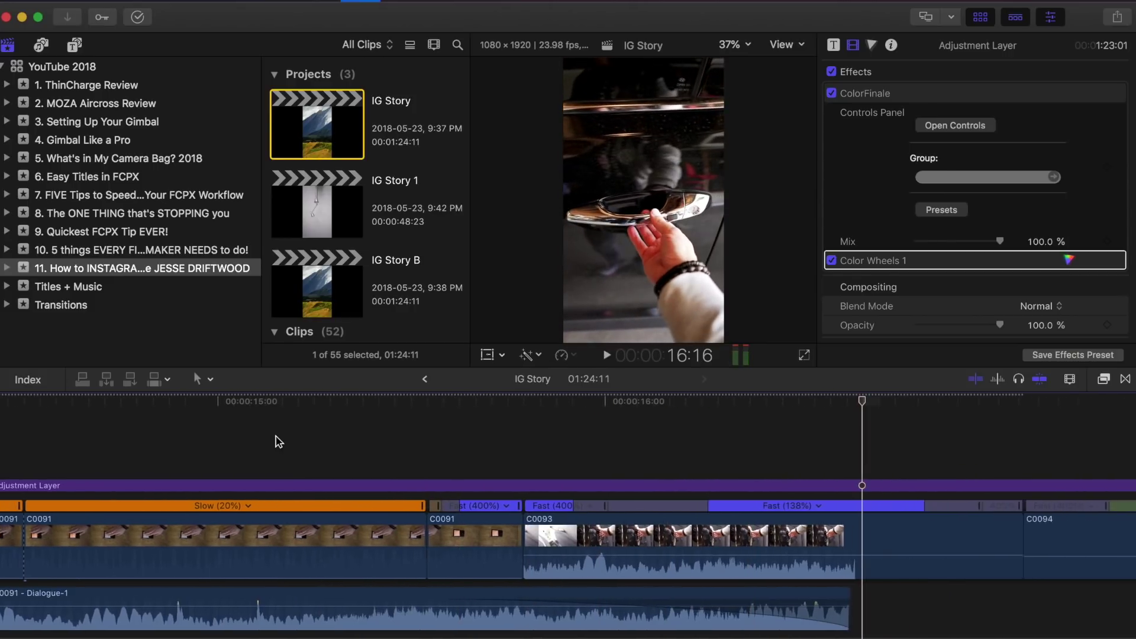
scroll(276, 441, right, 5)
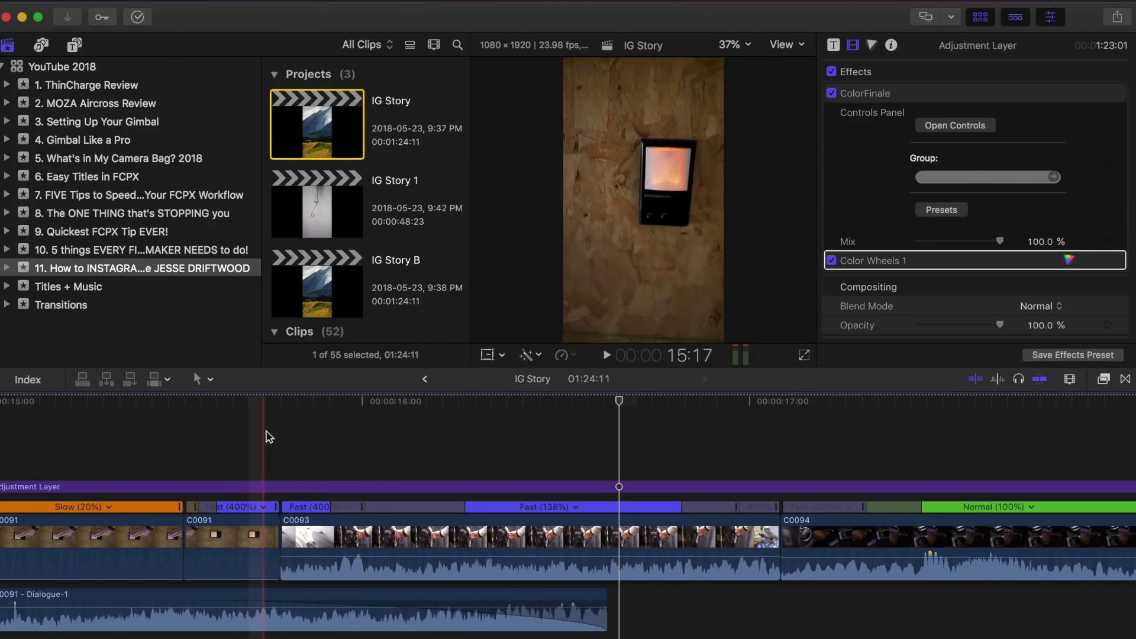
click(216, 420)
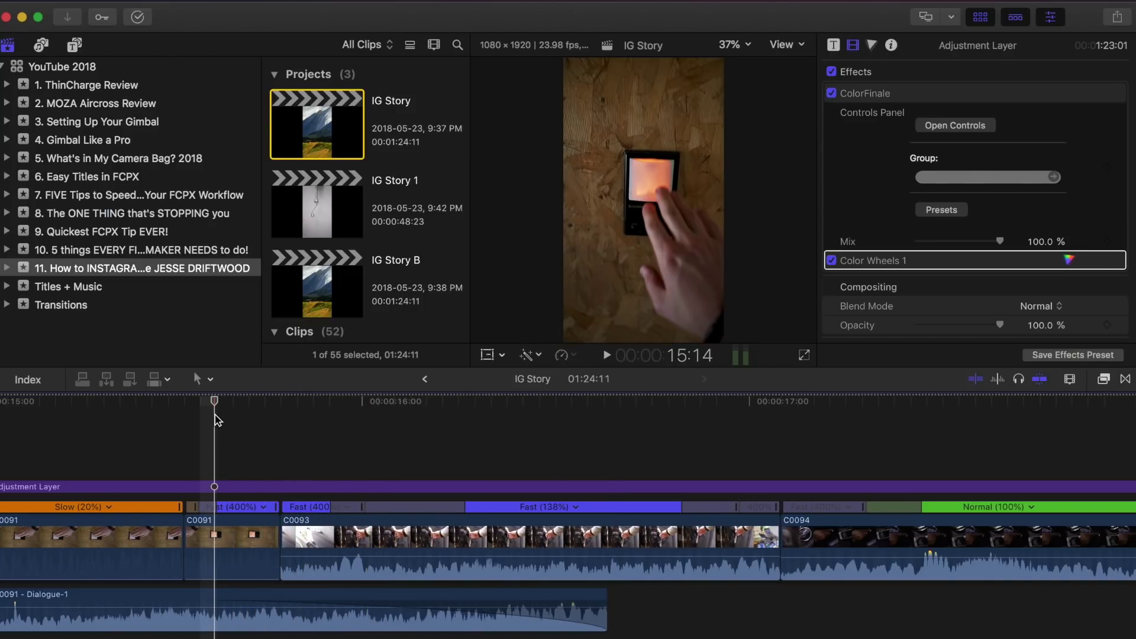
key(space)
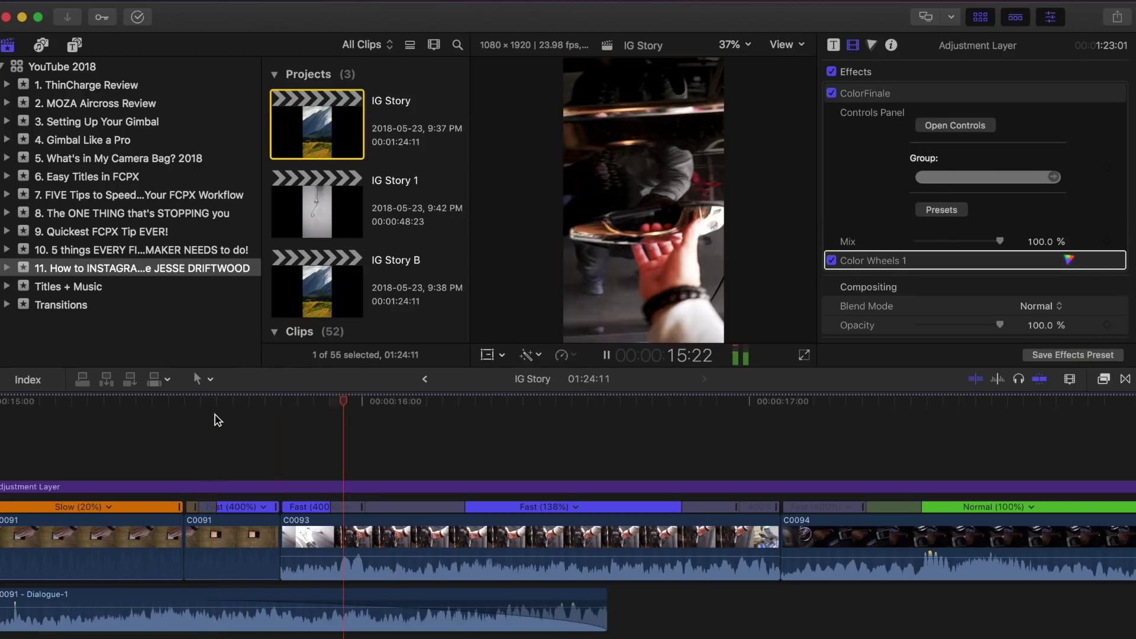
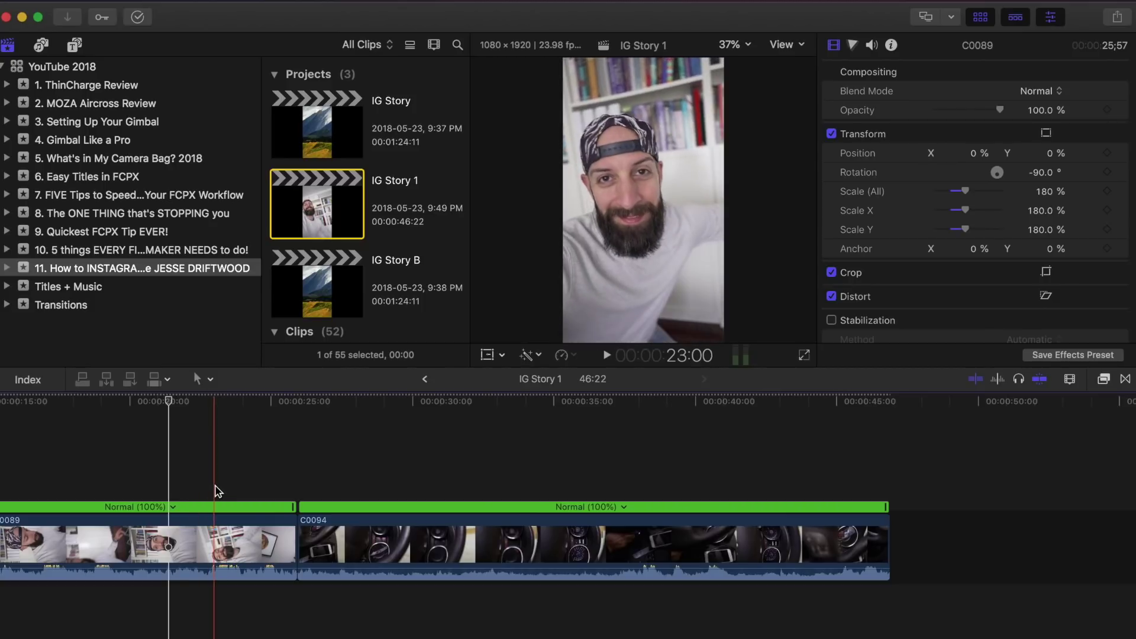
Step: Split the speed segment of clip C0089 at 23:00 in the IG Story 1 timeline
click(216, 491)
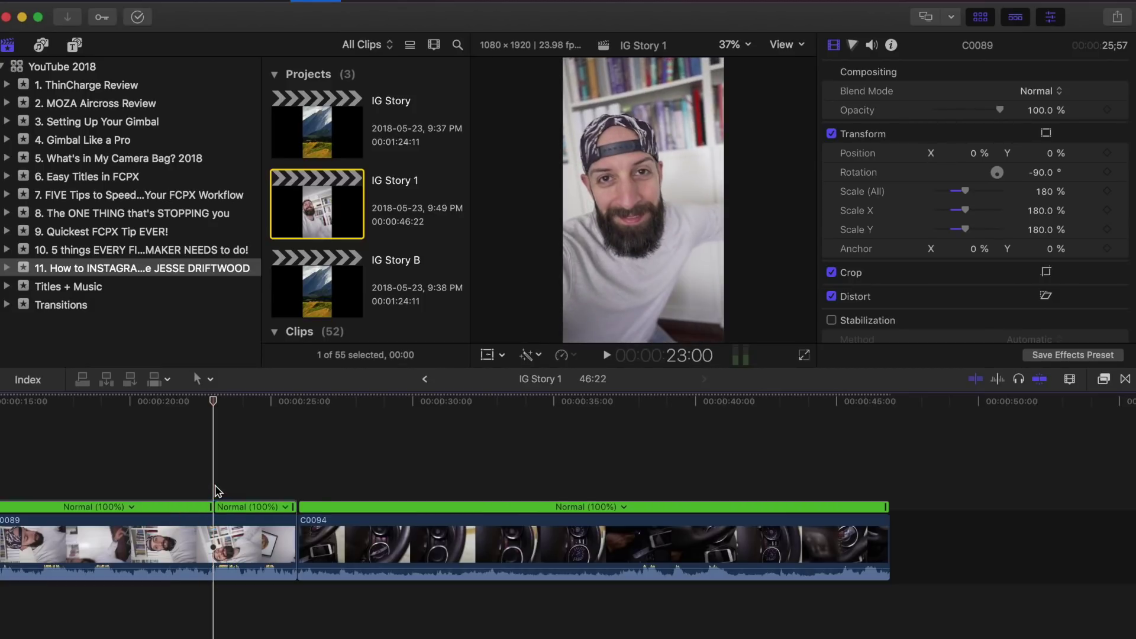
key(super+b)
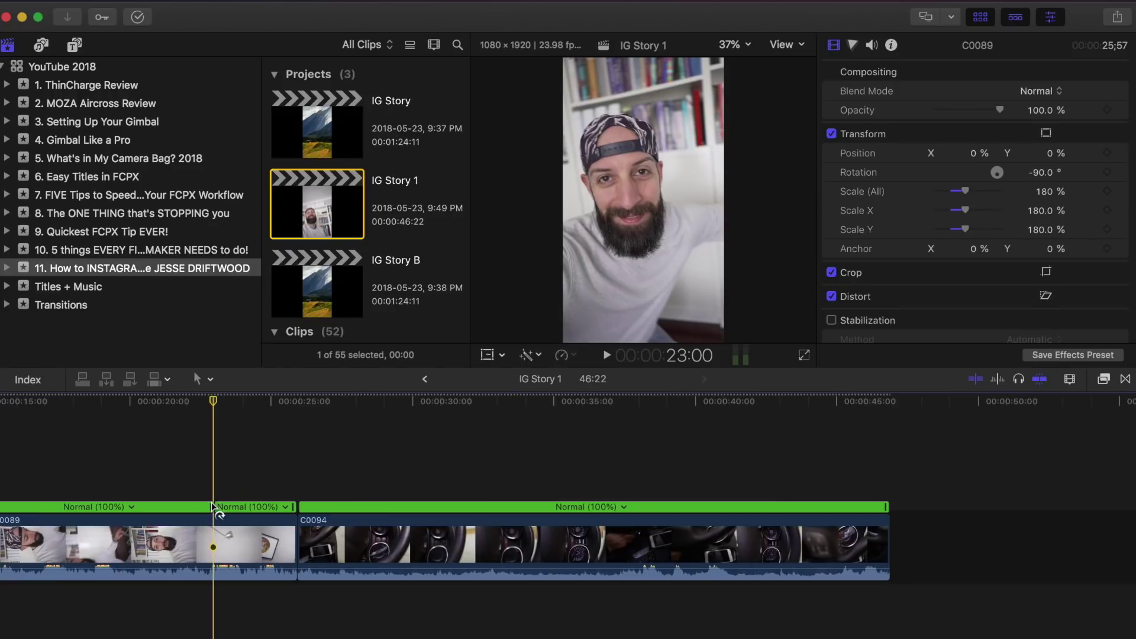
Step: Set the final speed segment of clip C0089, from 23:00 to the clip's end, to Fast 4x
click(285, 508)
mouse_move(344, 537)
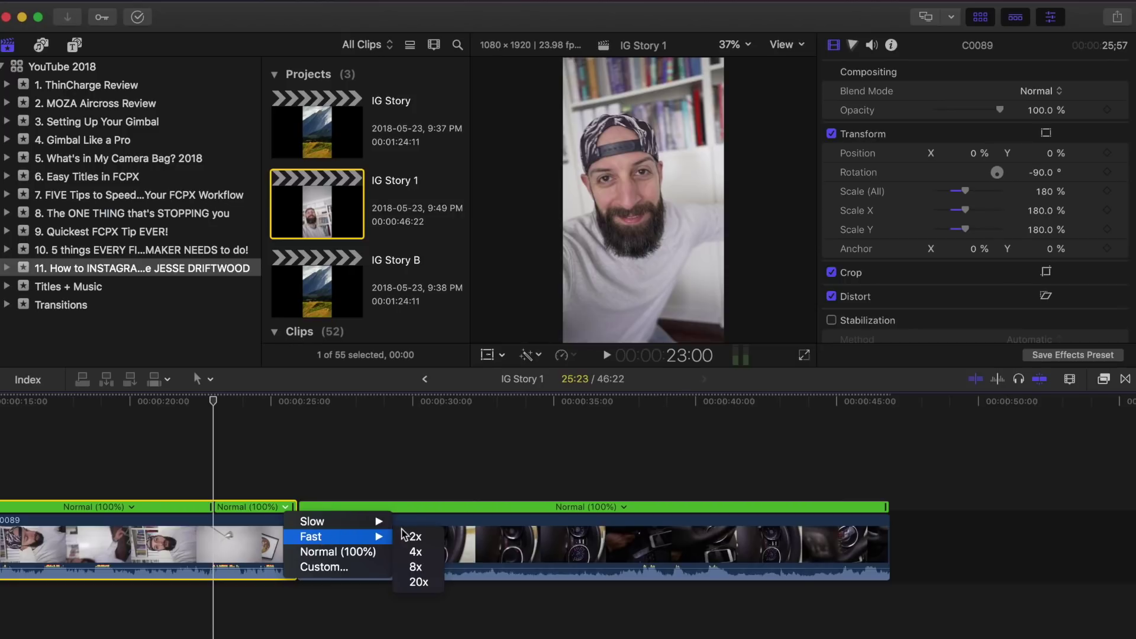
click(413, 552)
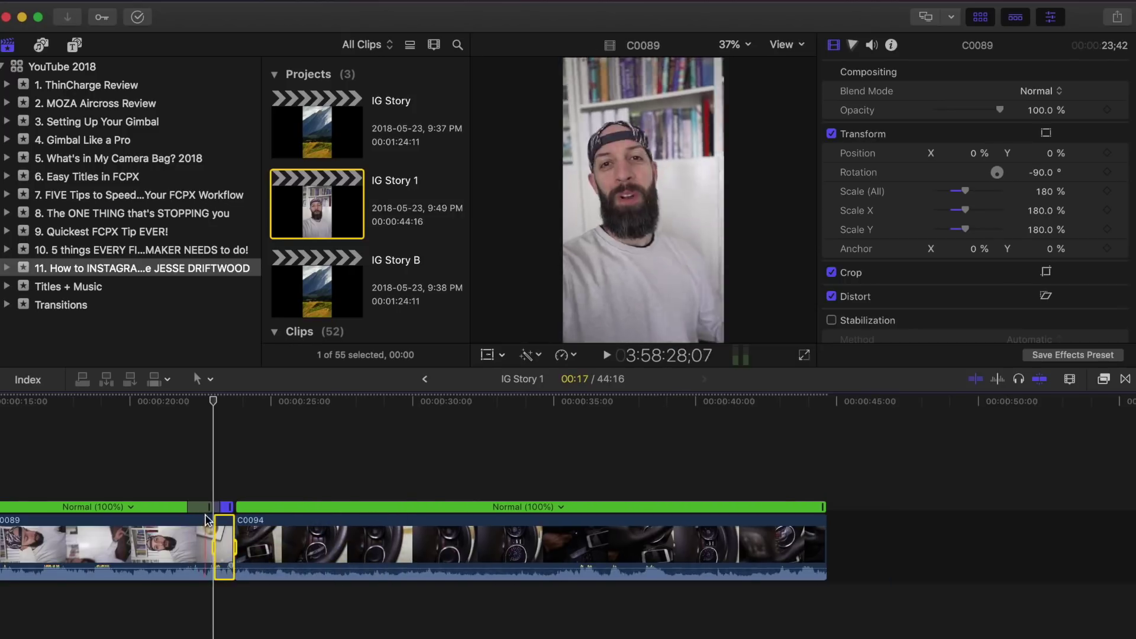
Step: Shorten the normal-speed side of the speed transition near the end of clip C0089 and play the ramp into C0094
click(166, 482)
key(space)
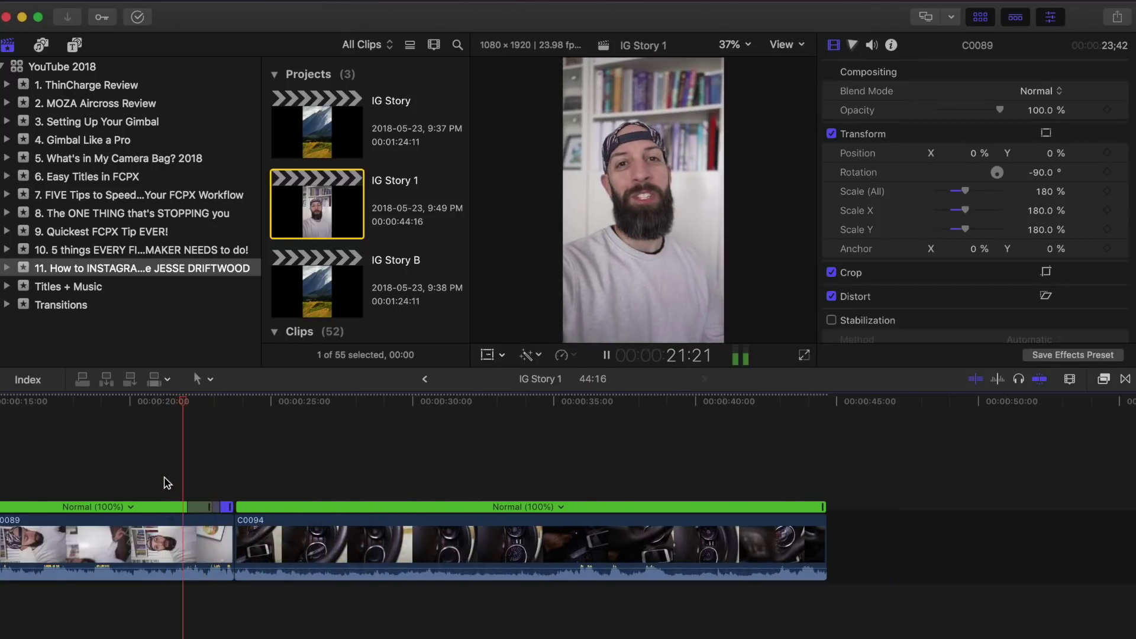
drag(165, 482, 178, 493)
key(space)
click(204, 514)
key(space)
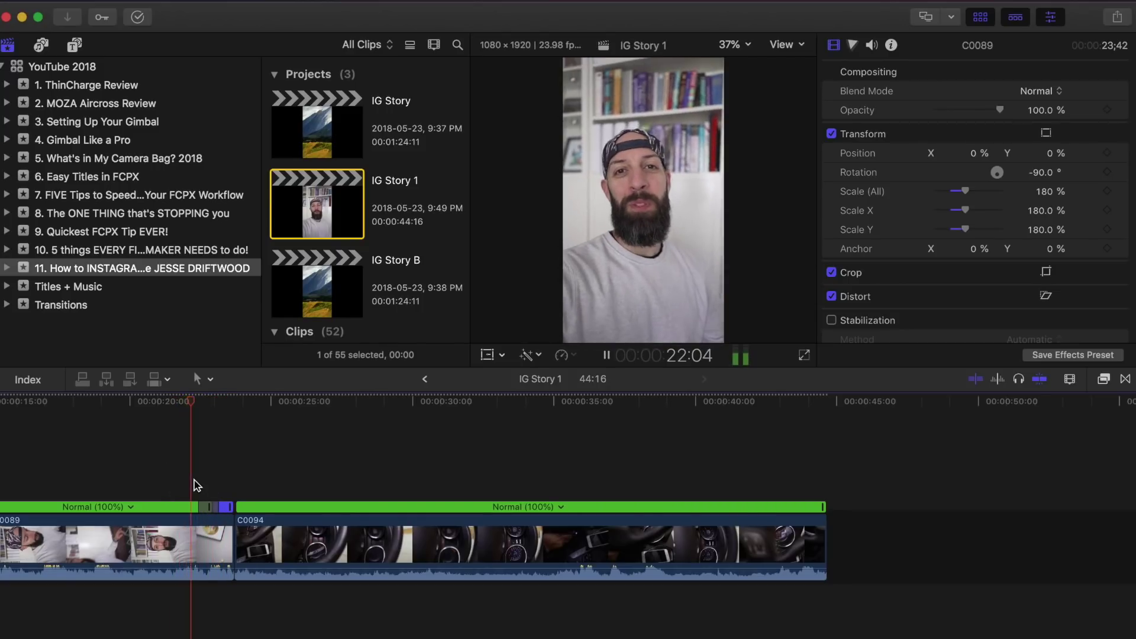
key(space)
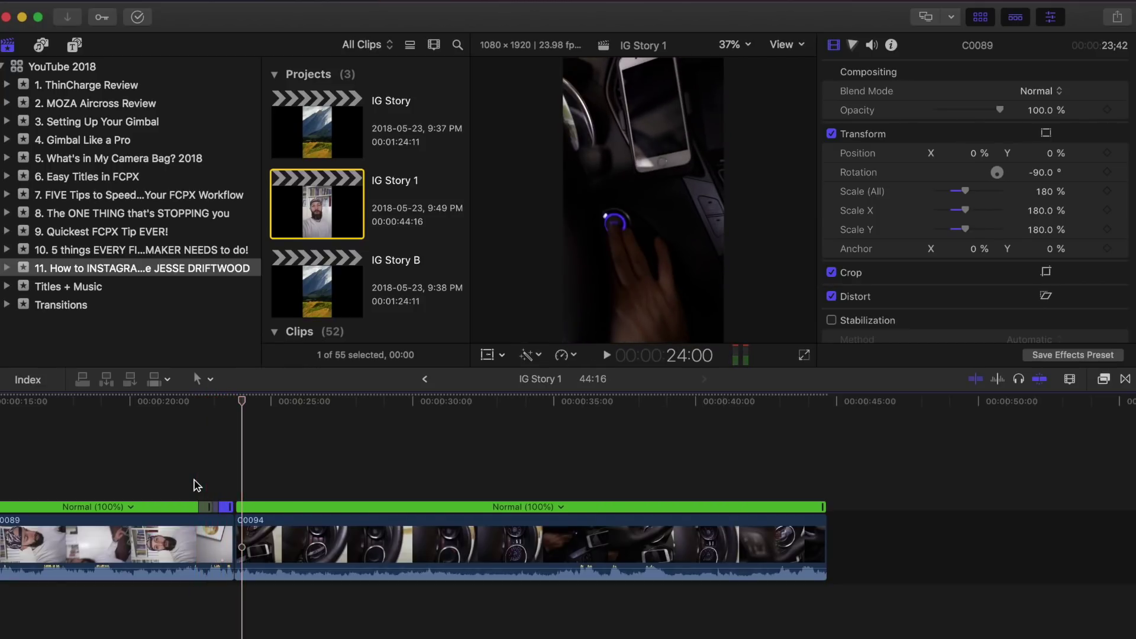
Step: Trim about 5 frames off the end of clip C0089 and play the cut into C0094
key(super+equal)
key(super+equal)
scroll(189, 491, left, 2)
drag(233, 541, 200, 538)
scroll(153, 497, left, 2)
click(112, 461)
key(space)
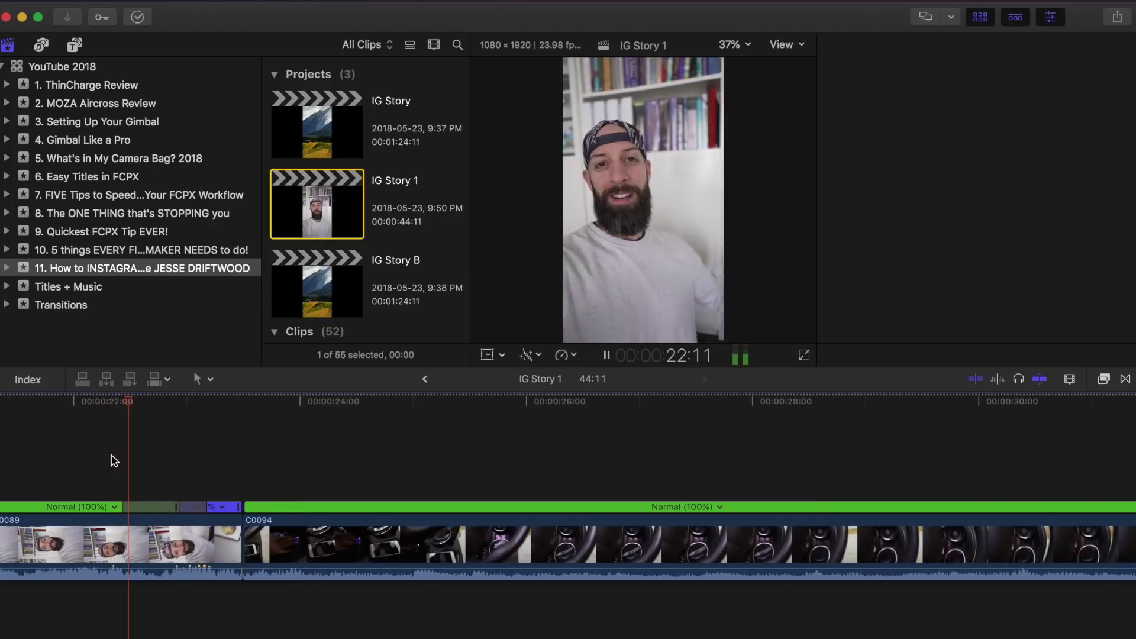
key(space)
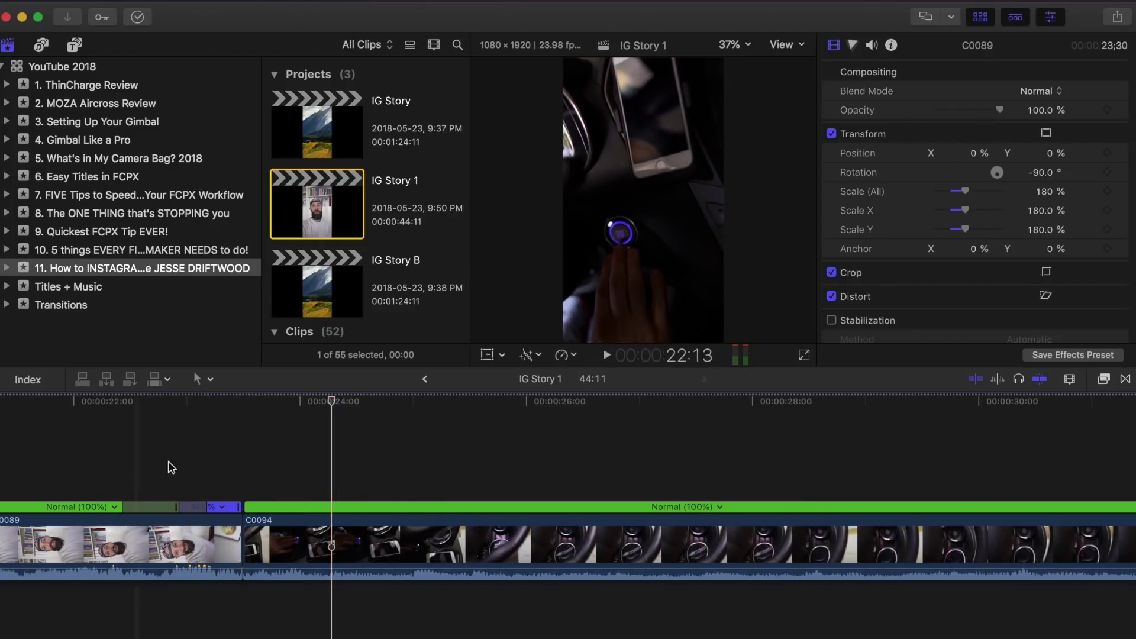
Step: Select a one-second range at the start of clip C0094 and set its speed to Fast 4x
key(r)
drag(355, 547, 245, 554)
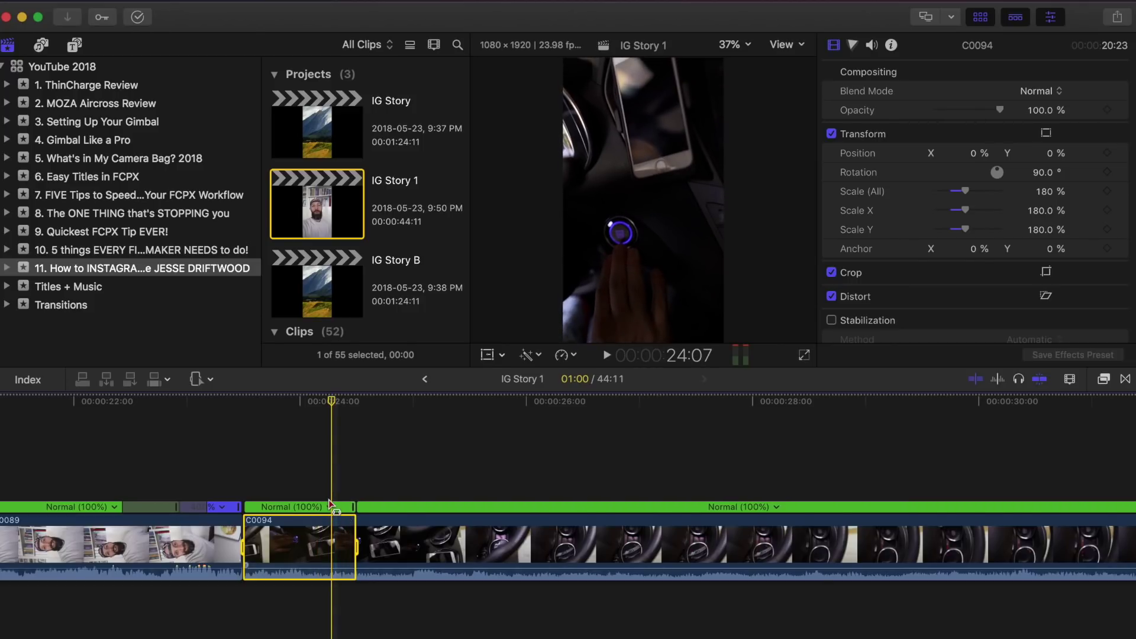
click(329, 506)
mouse_move(421, 536)
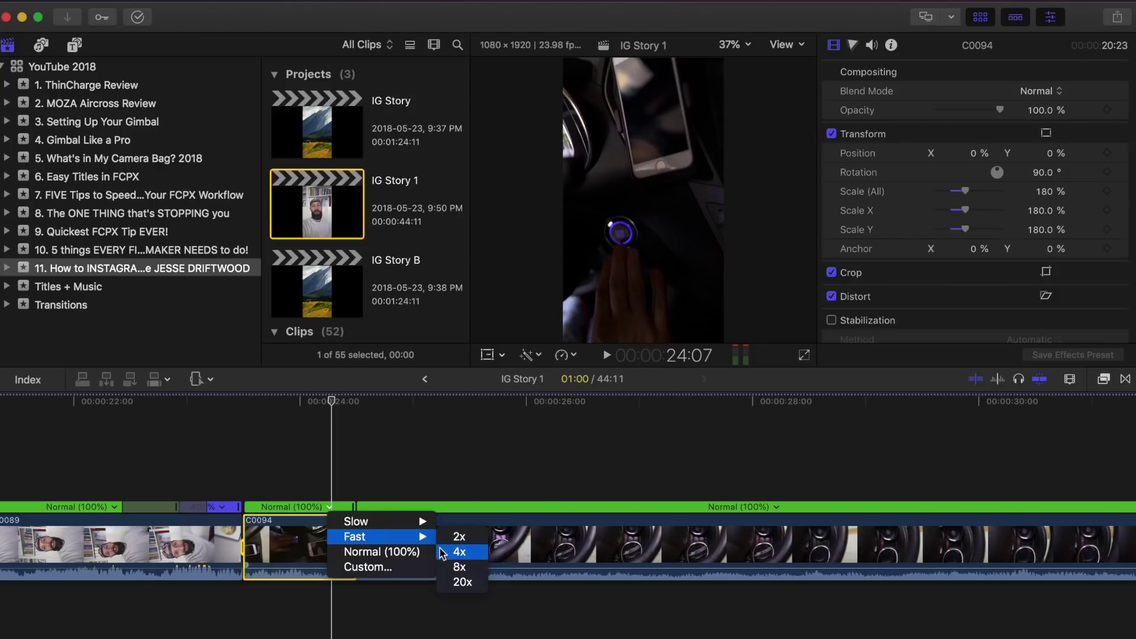
click(449, 552)
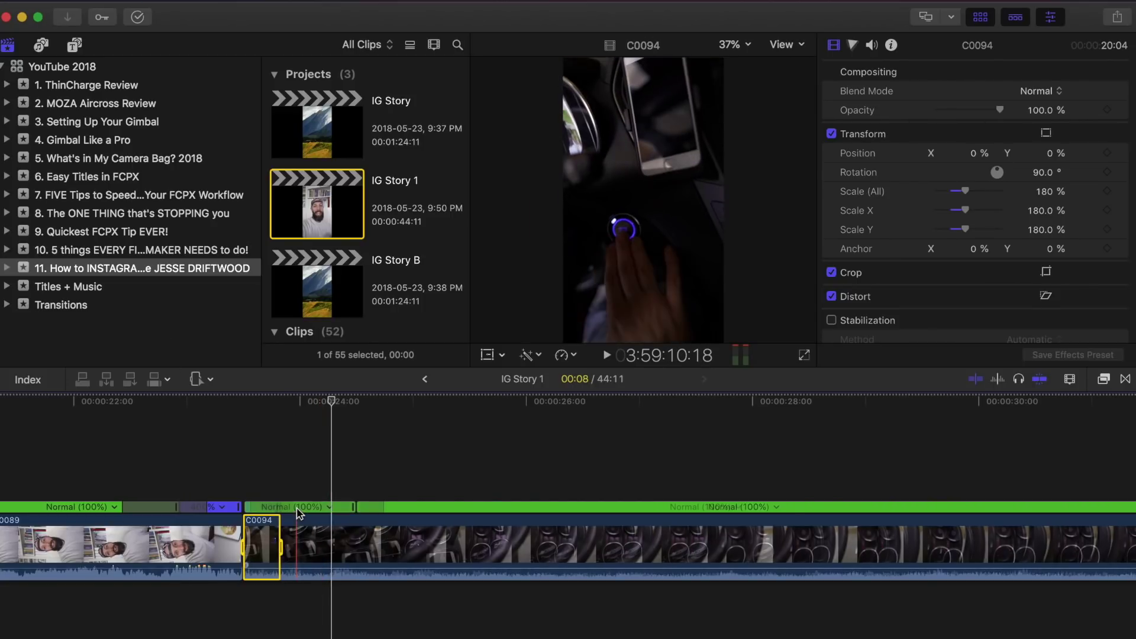
drag(346, 509, 355, 510)
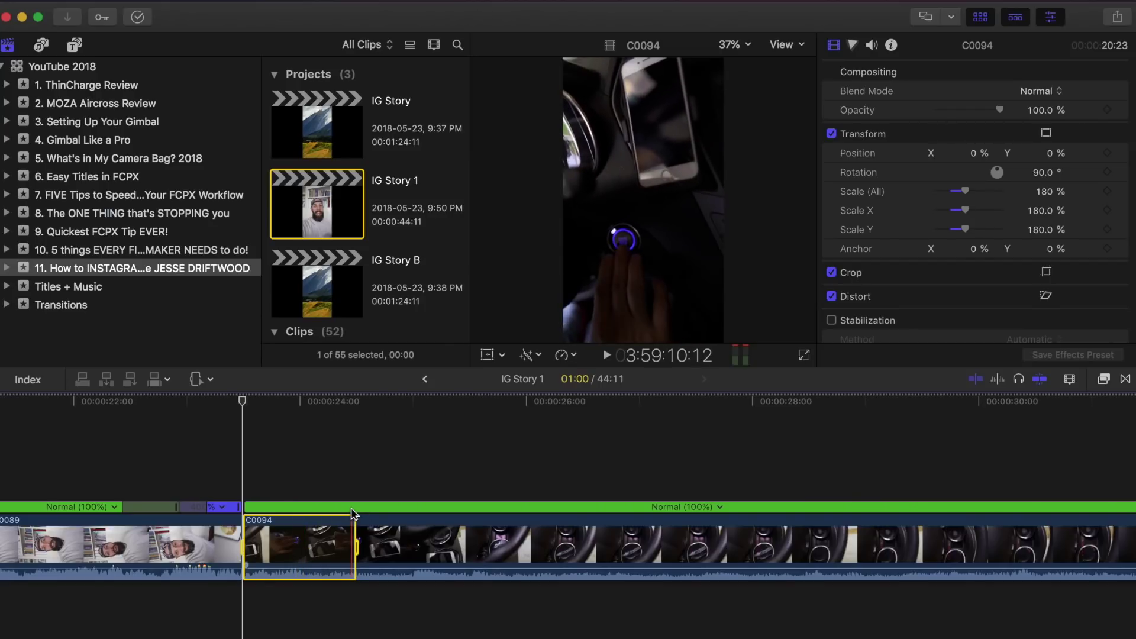
key(ctrl+z)
Step: Play the speed-ramped transition from clip C0089 into C0094
click(228, 485)
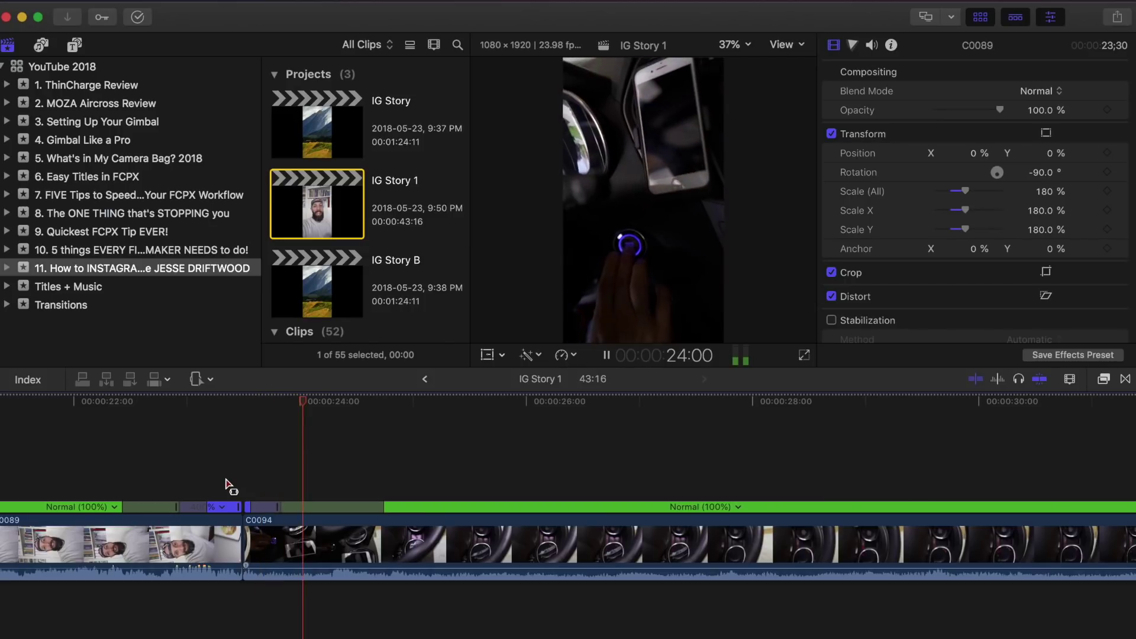
click(132, 476)
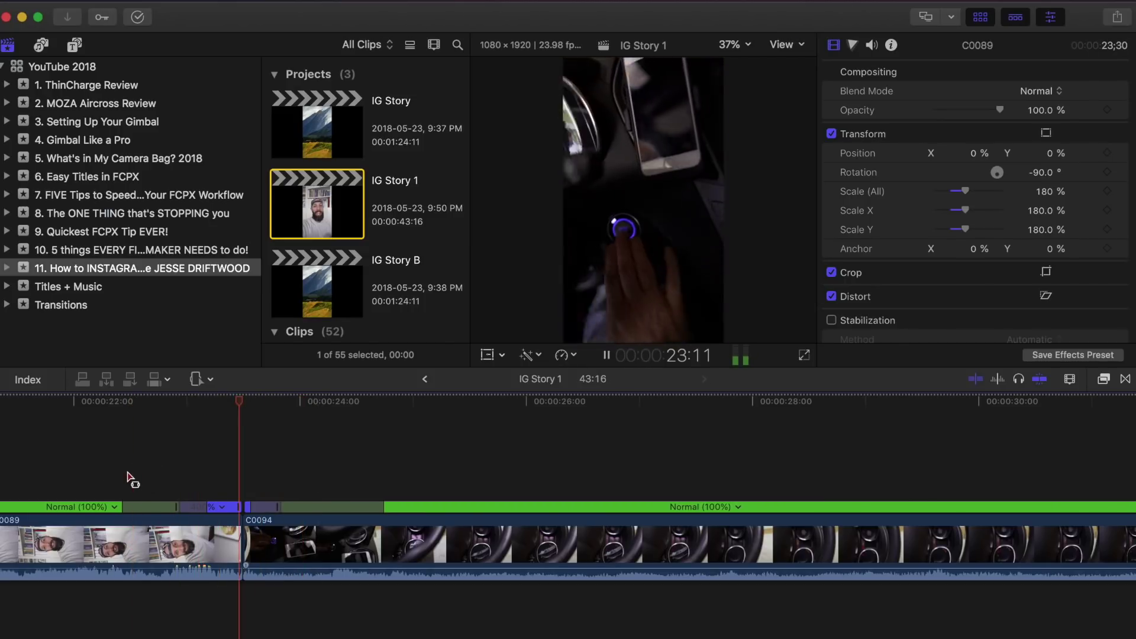